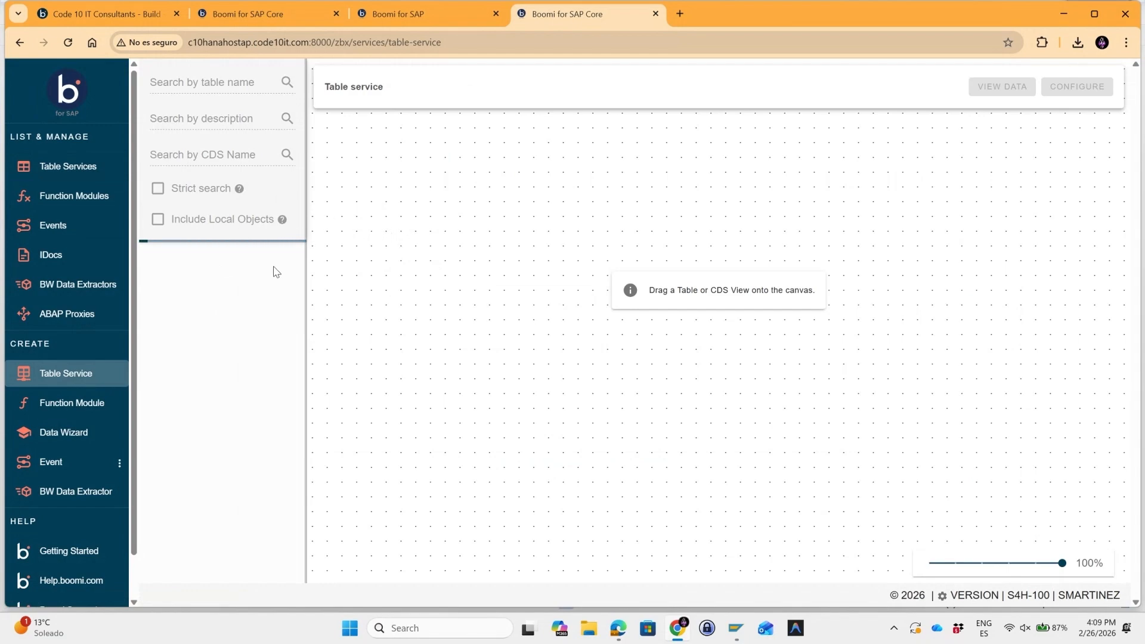
Search for the table VBAK and place it on the canvas.
left_click(236, 83)
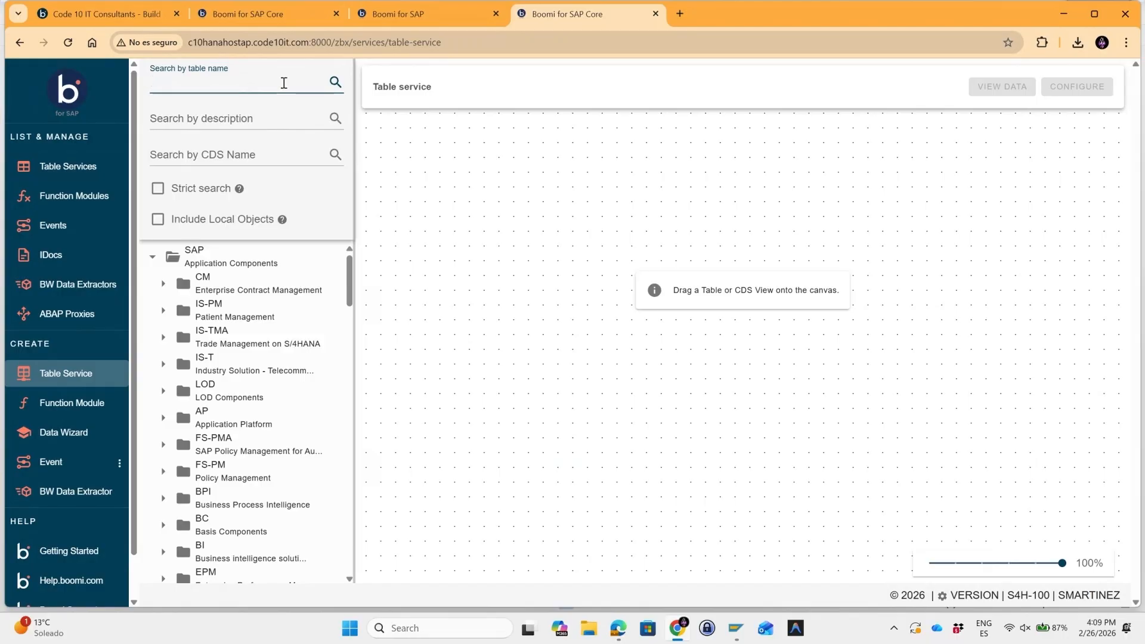
type("ak")
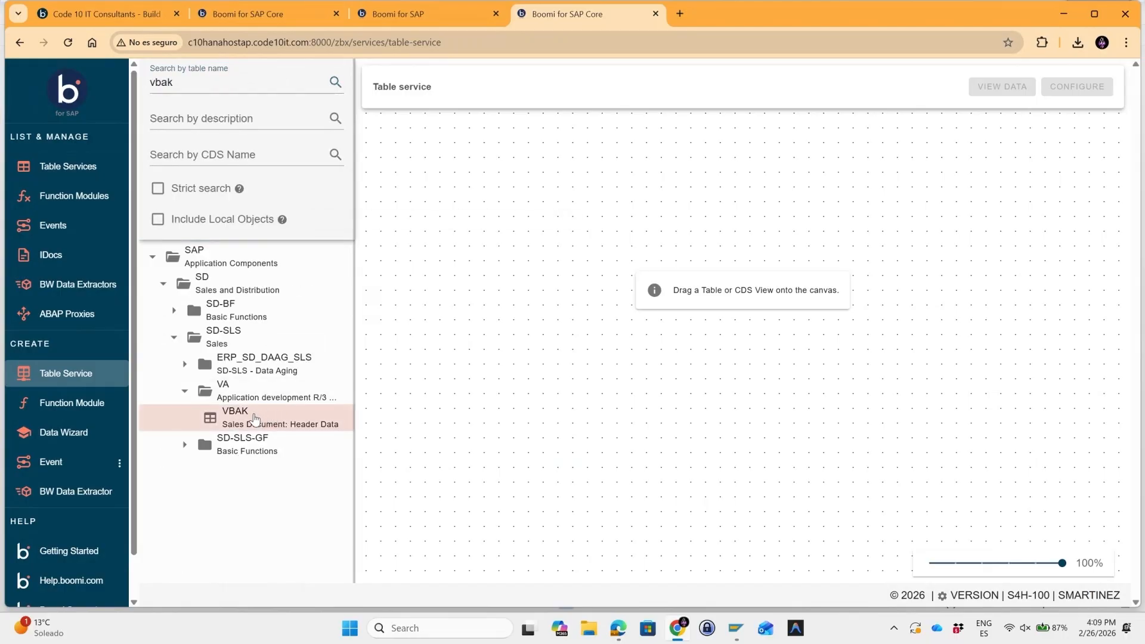
left_click_drag(255, 418, 463, 192)
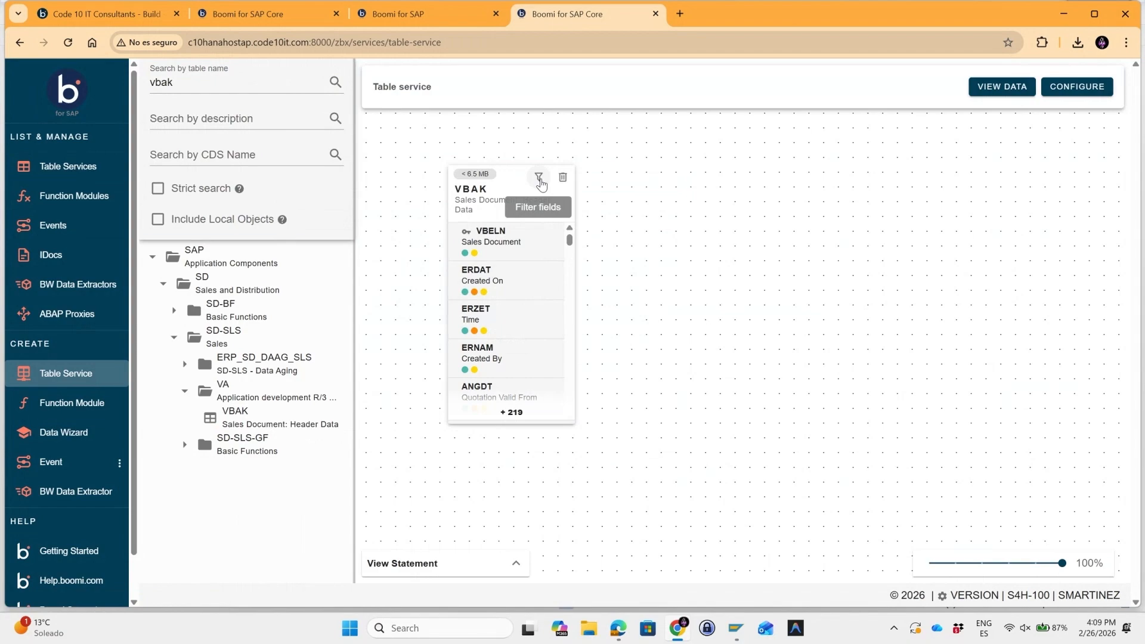
Open VBAK's field filter, deselect all fields, and select only VBELN and ERDAT.
left_click(539, 179)
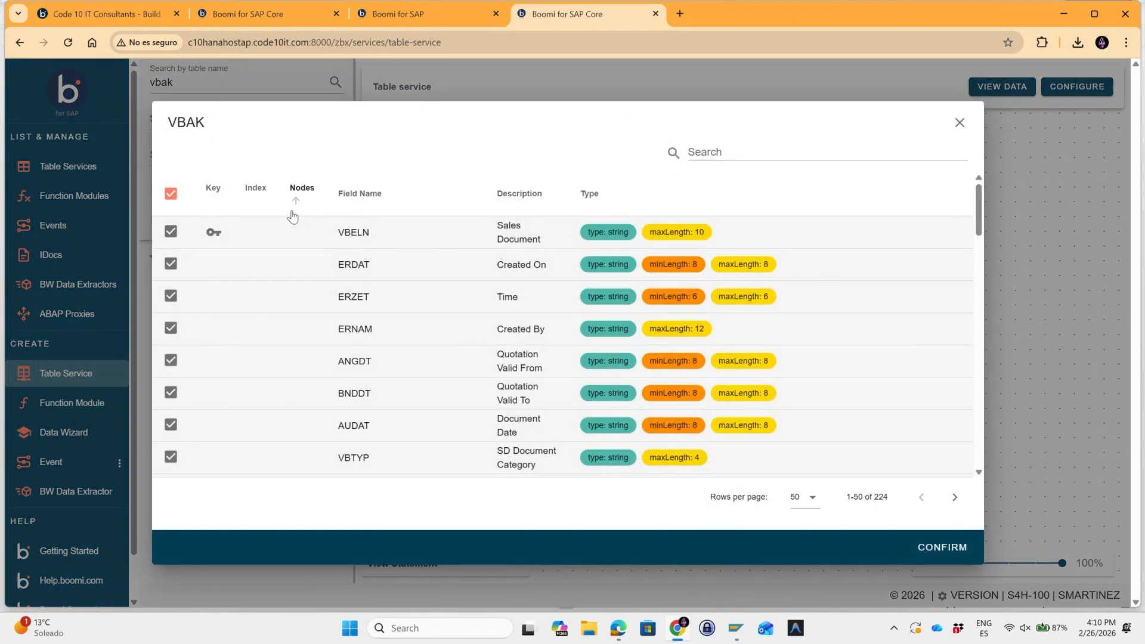
left_click(169, 197)
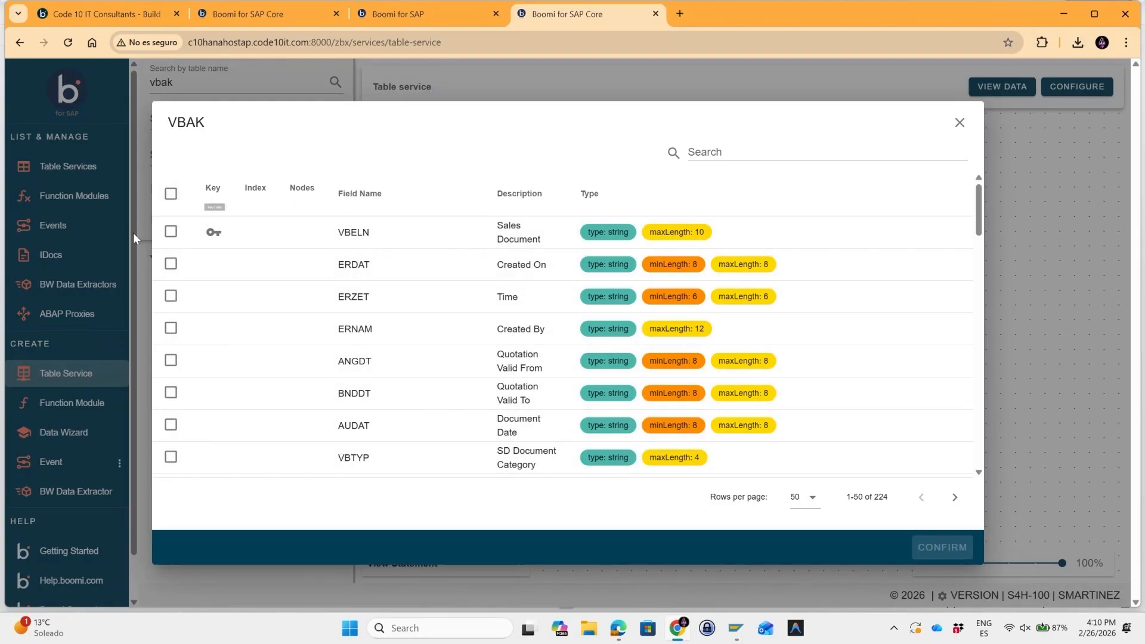
left_click(170, 232)
left_click(171, 263)
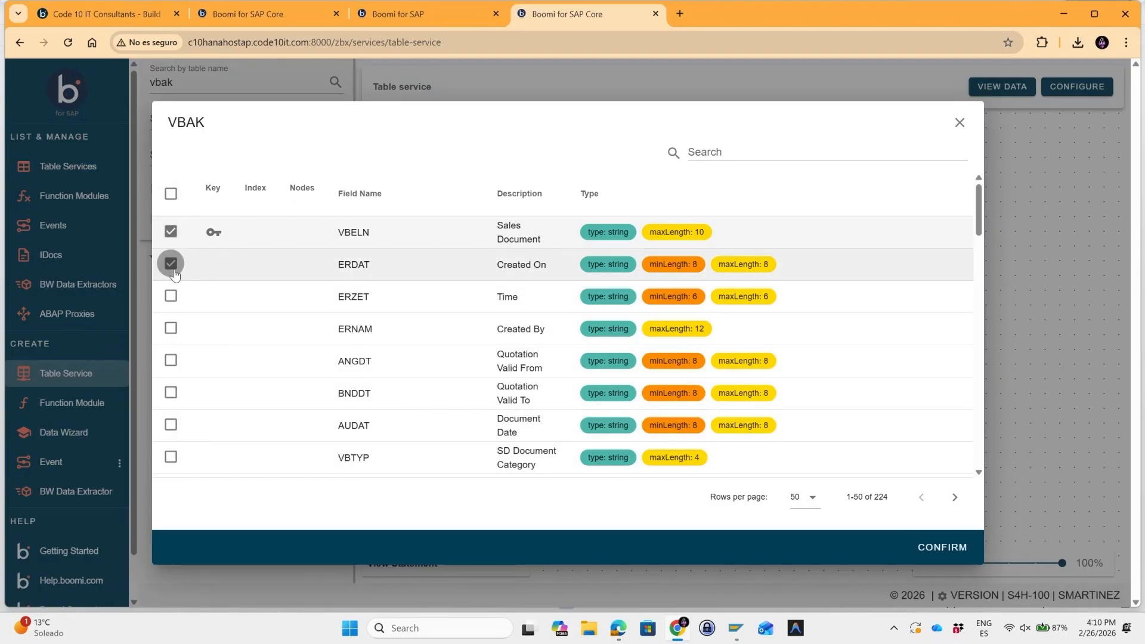
Search VBAK's fields for kunn, select KUNNR, and clear the field search.
scroll(334, 299, "down", 1)
left_click(722, 147)
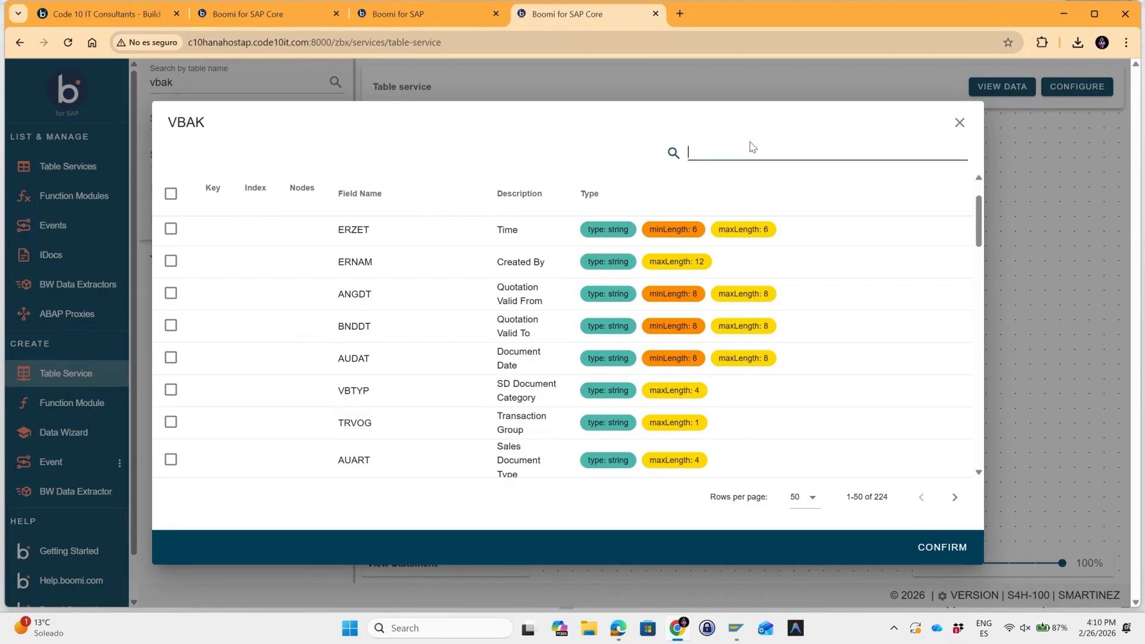
type("kunn")
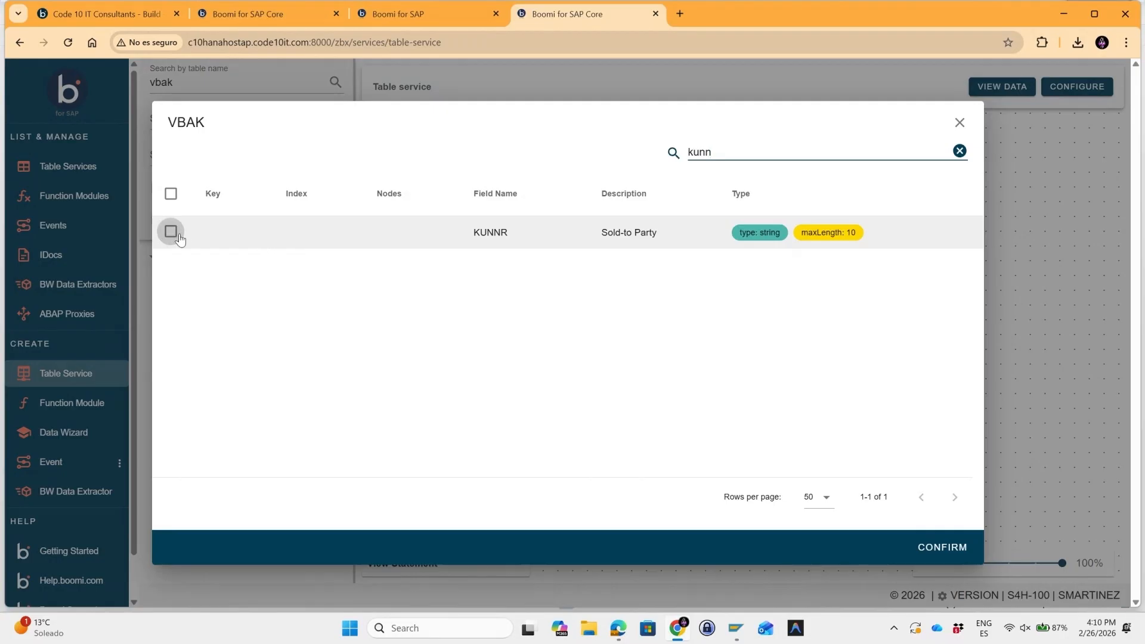
left_click(171, 231)
double_click(733, 149)
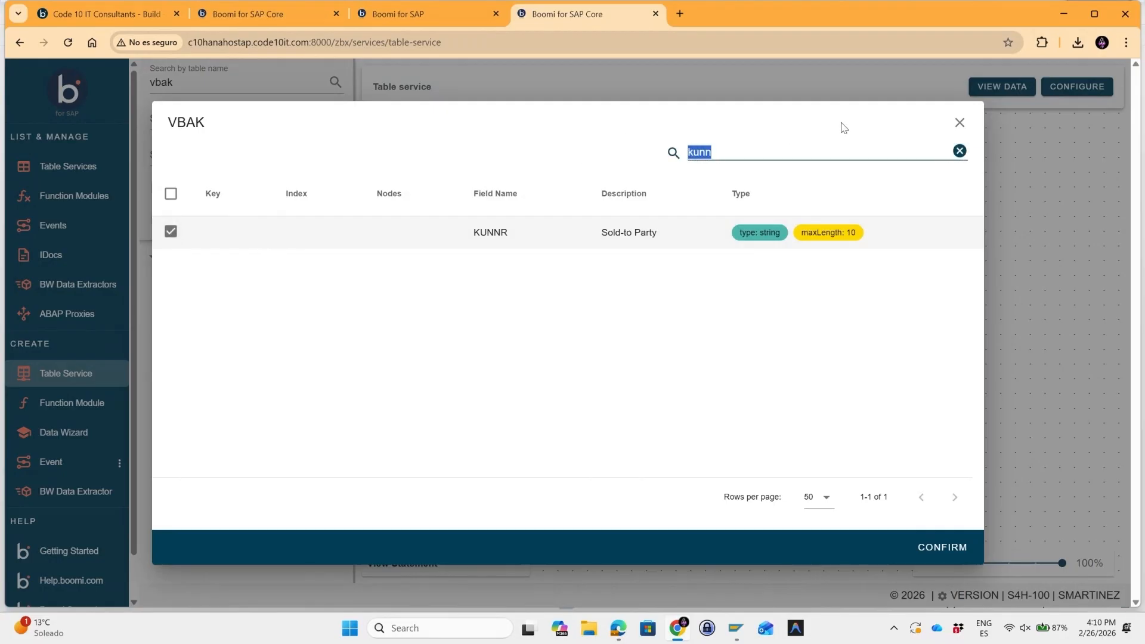
key("BackSpace")
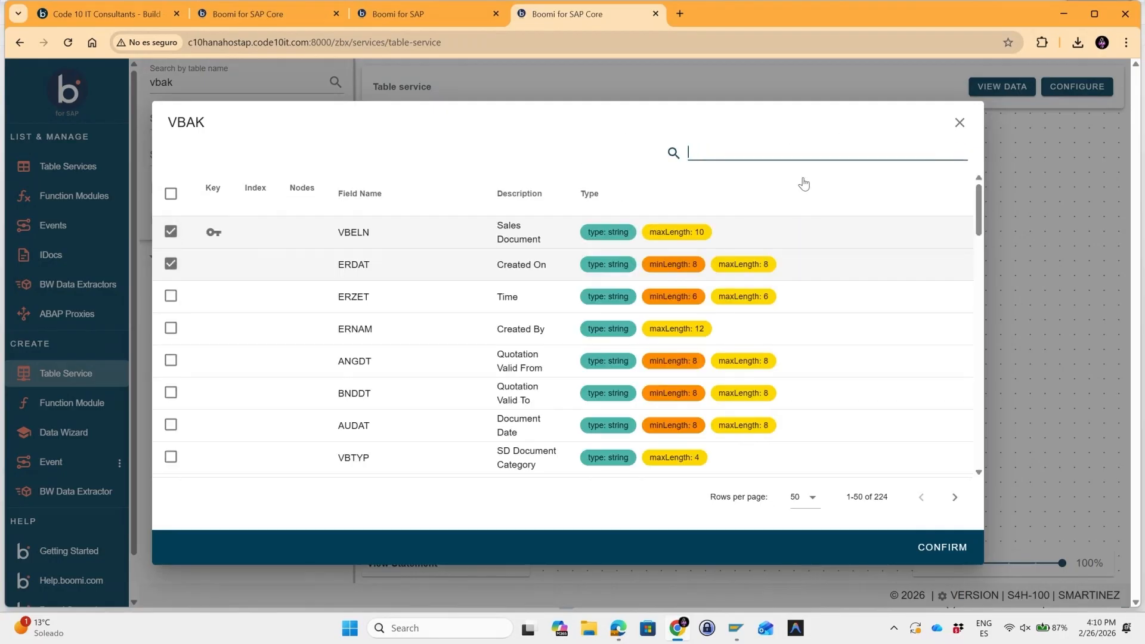
Search VBAK's fields for vkorg, select VKORG, and confirm the field selection.
scroll(478, 320, "down", 2)
scroll(261, 339, "down", 1)
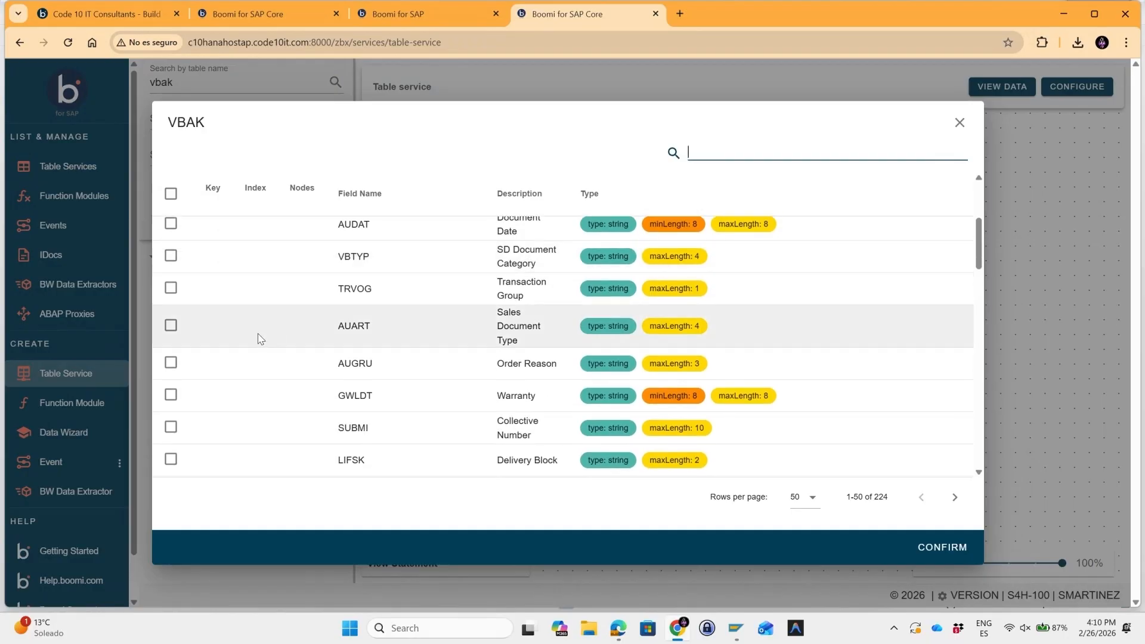
type("vkorg")
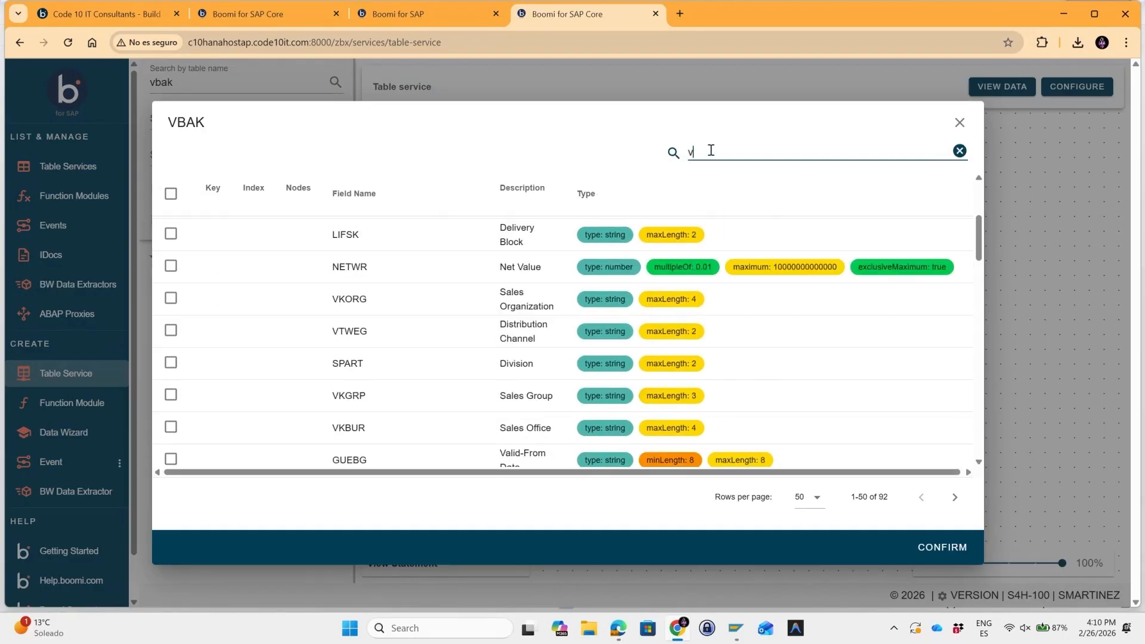
left_click(171, 231)
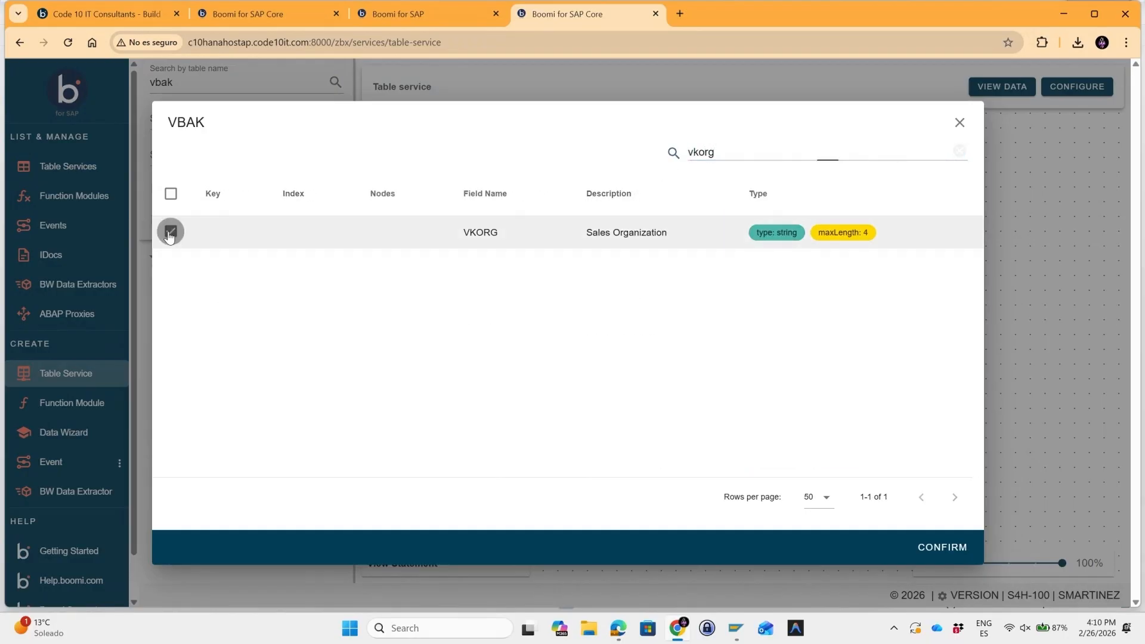
left_click(934, 547)
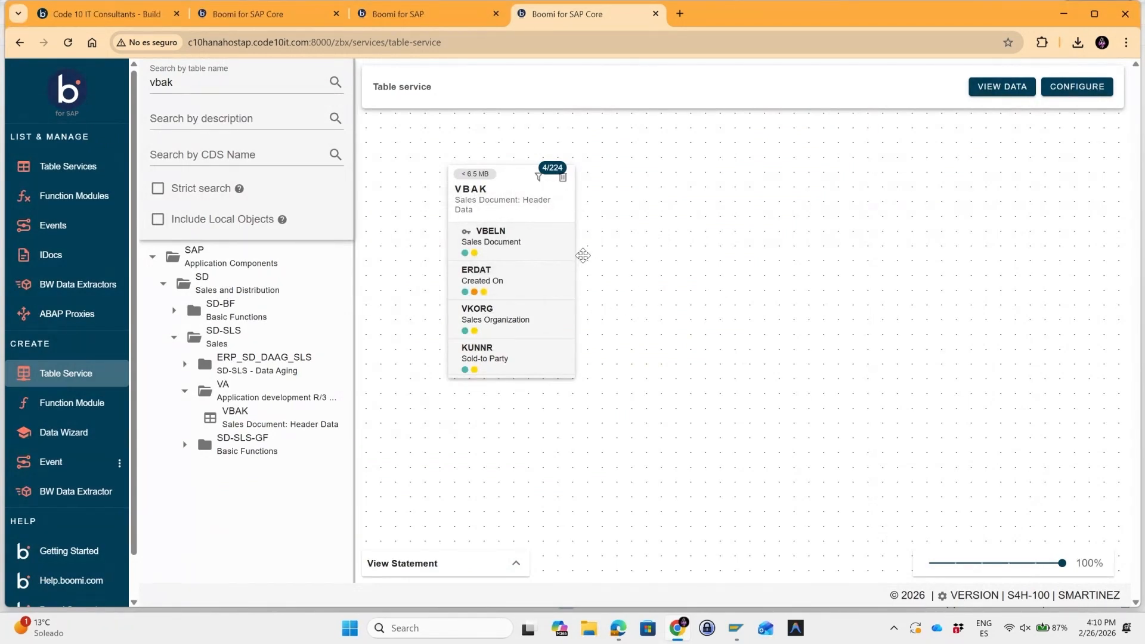
Search for the table KNA1 and place it on the canvas beside VBAK.
left_click_drag(513, 189, 522, 189)
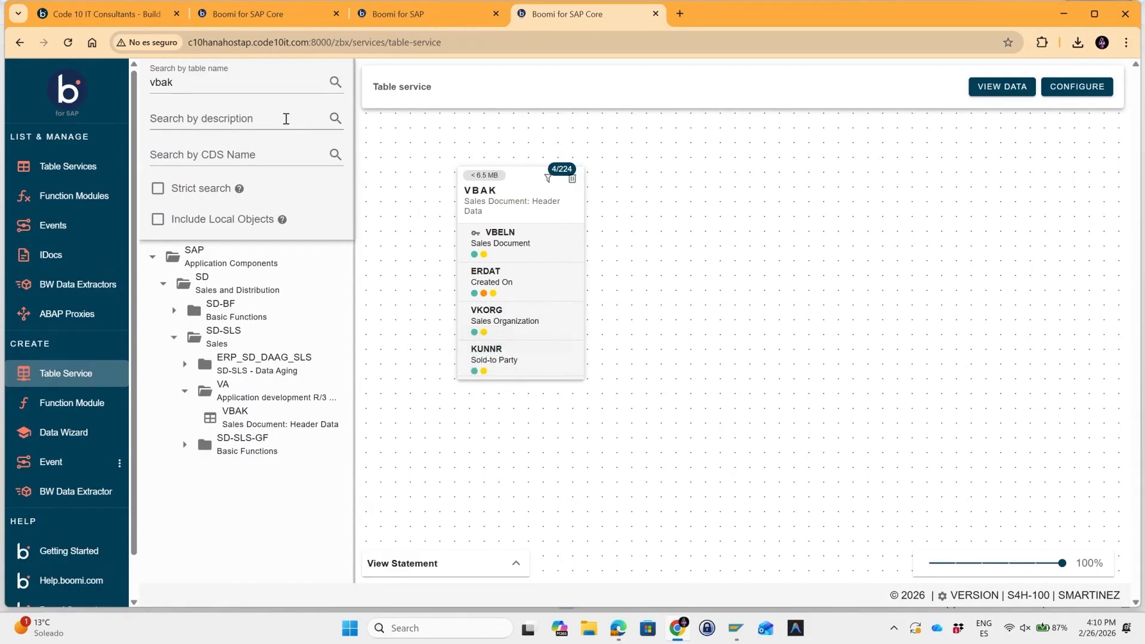
left_click_drag(213, 87, 143, 81)
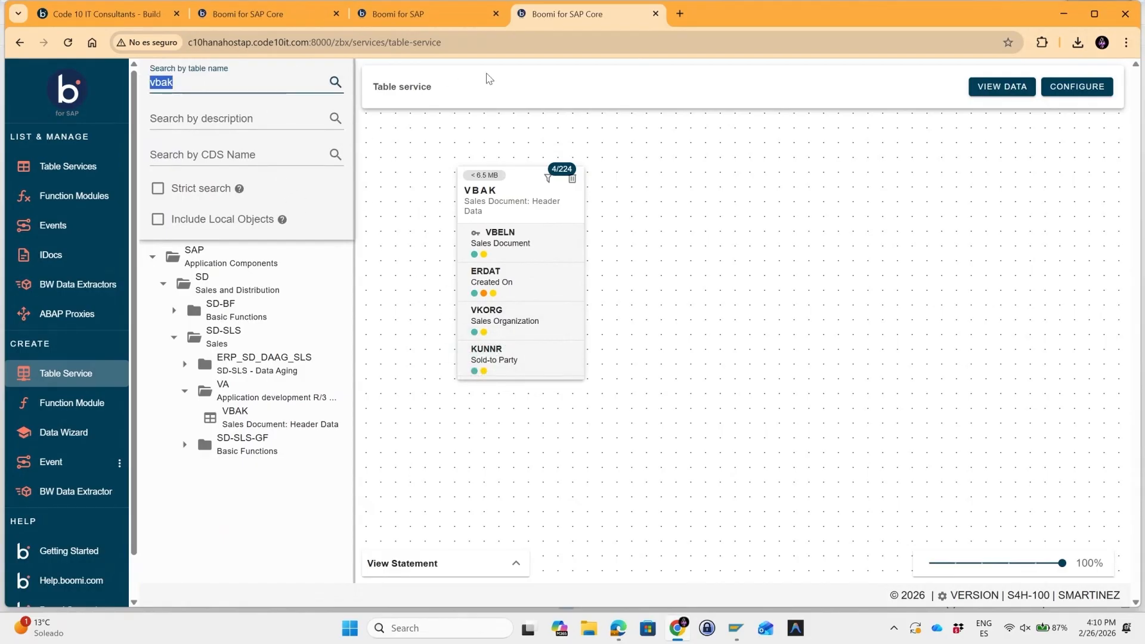
type("kna")
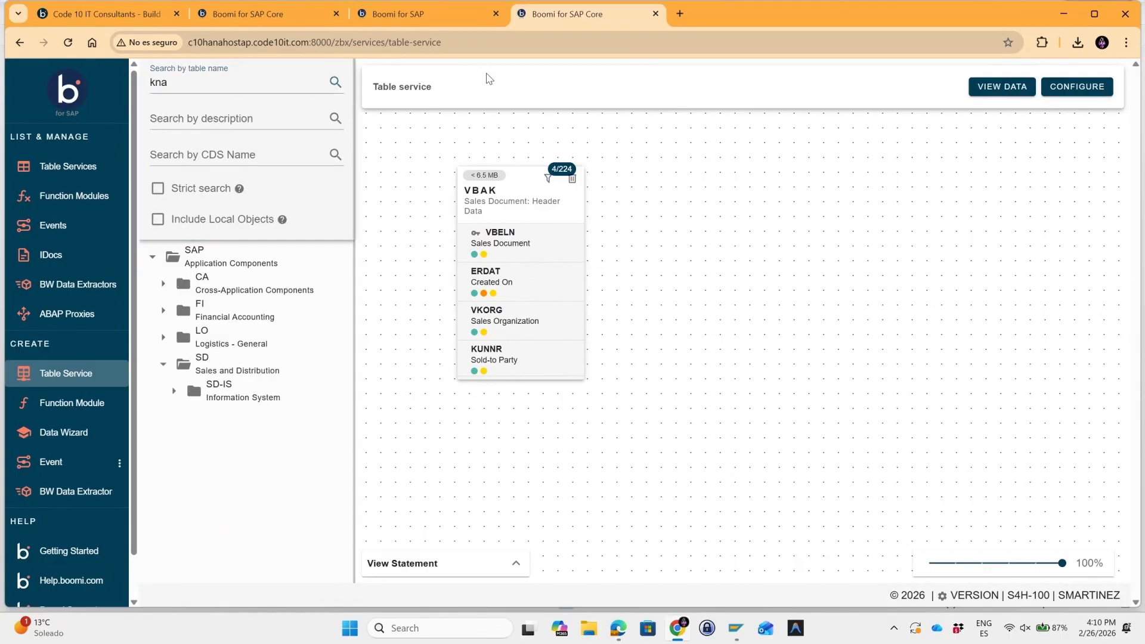
type("1")
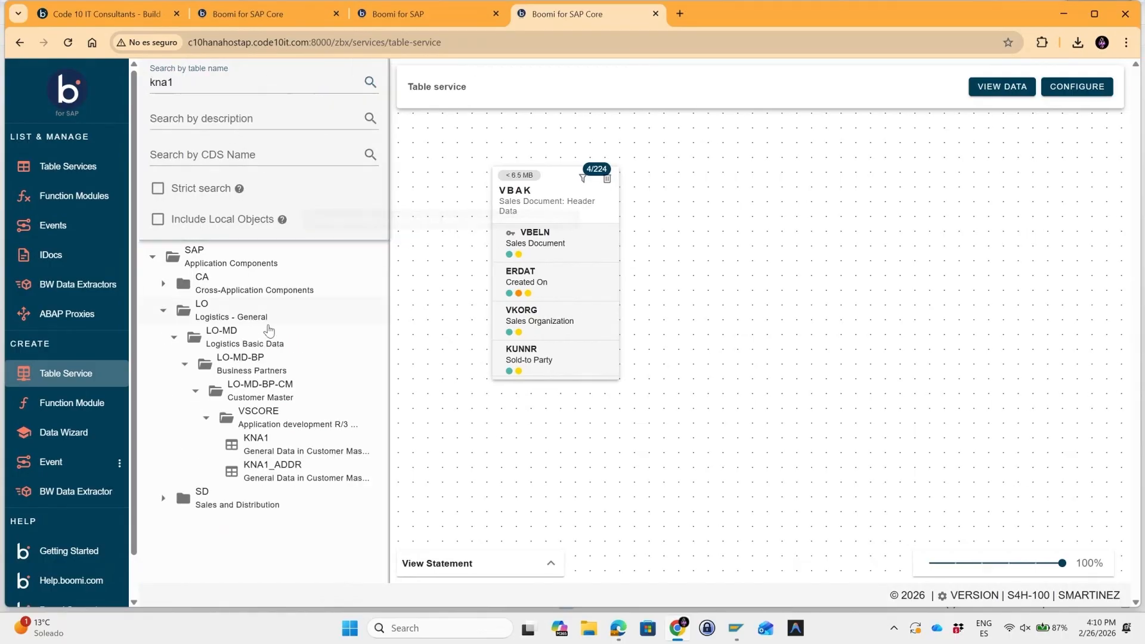
left_click_drag(262, 444, 807, 151)
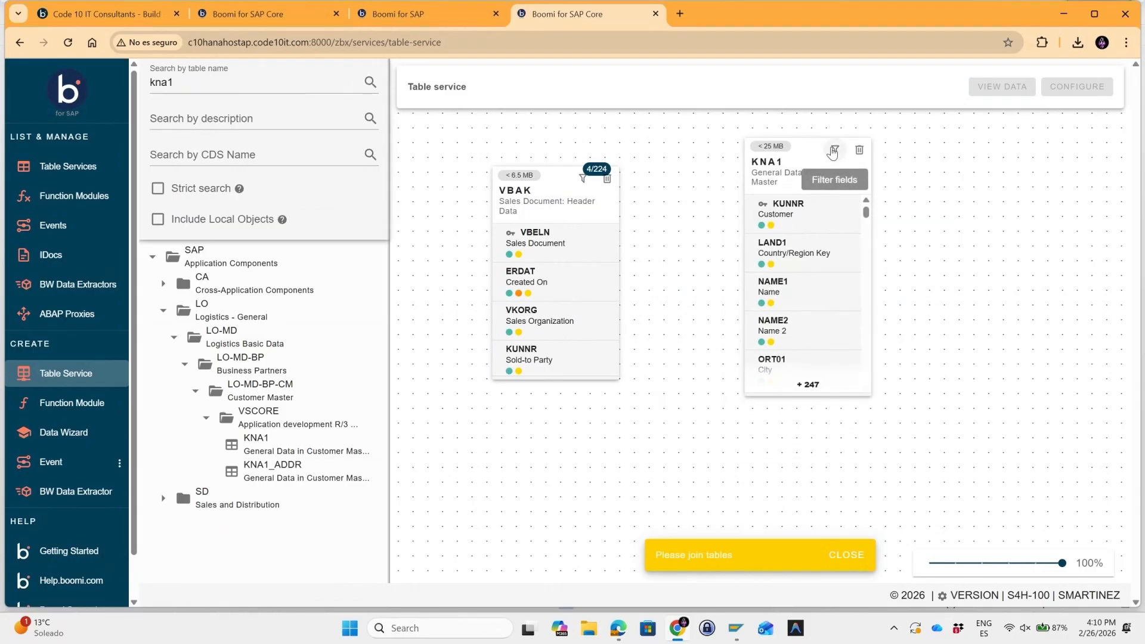
Filter KNA1's fields to only KUNNR, LAND1 and NAME1 and confirm.
left_click(833, 151)
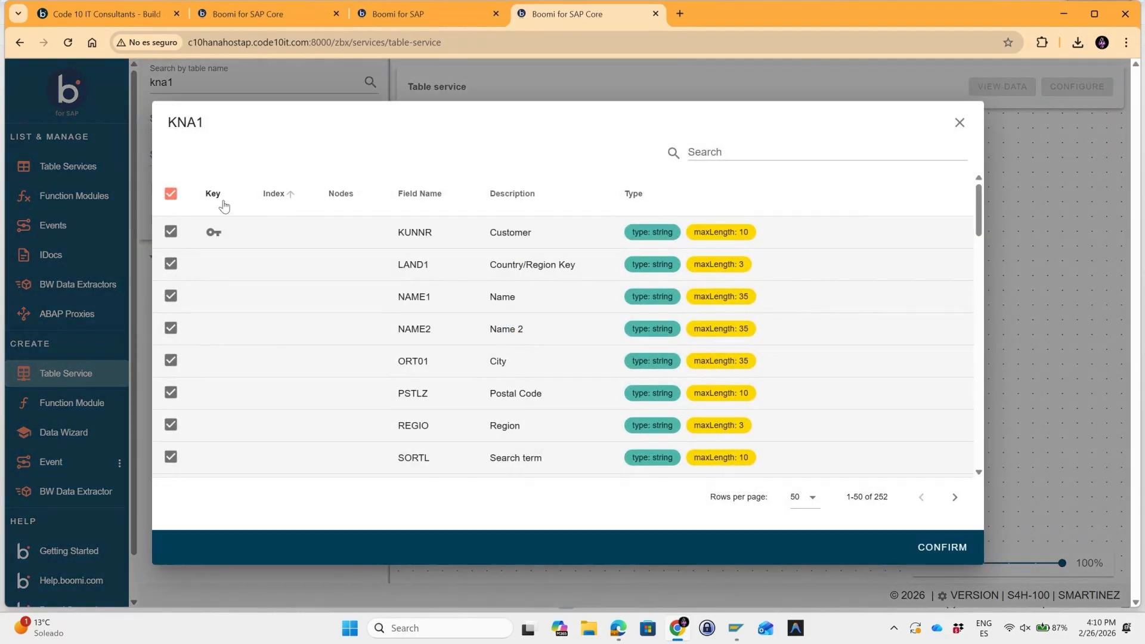
left_click(170, 194)
left_click(170, 231)
left_click(170, 264)
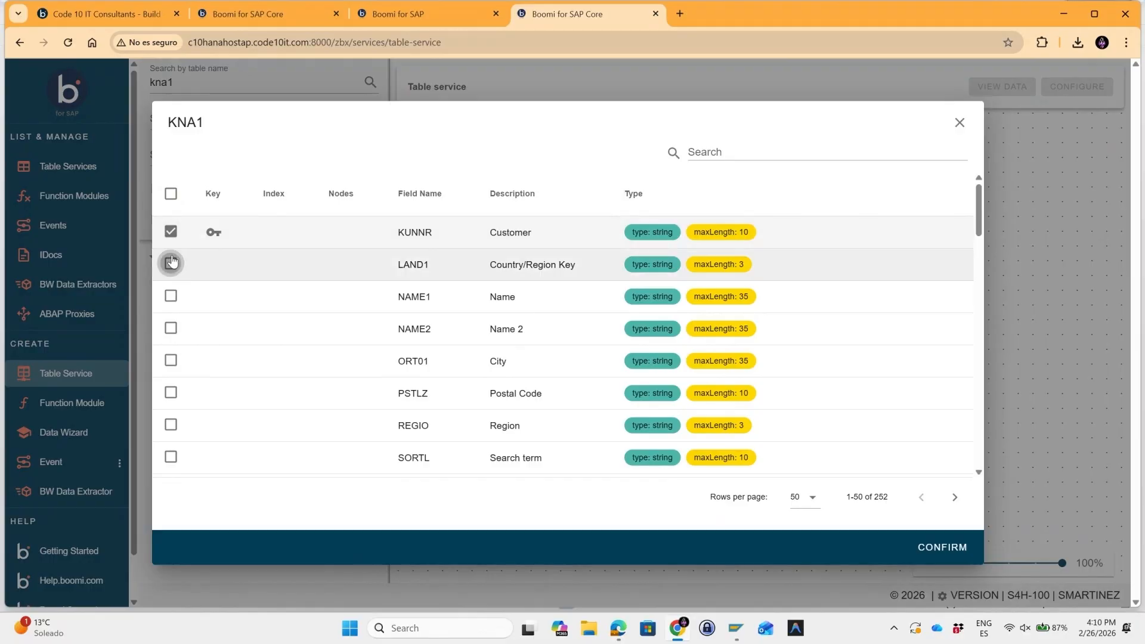
left_click(171, 295)
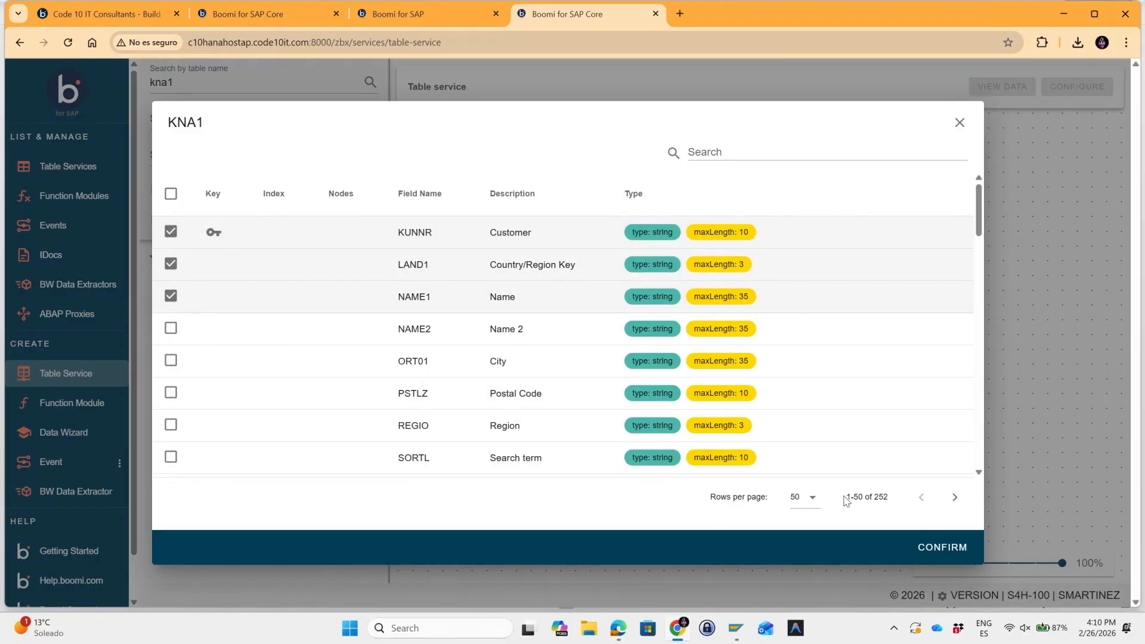
left_click(921, 546)
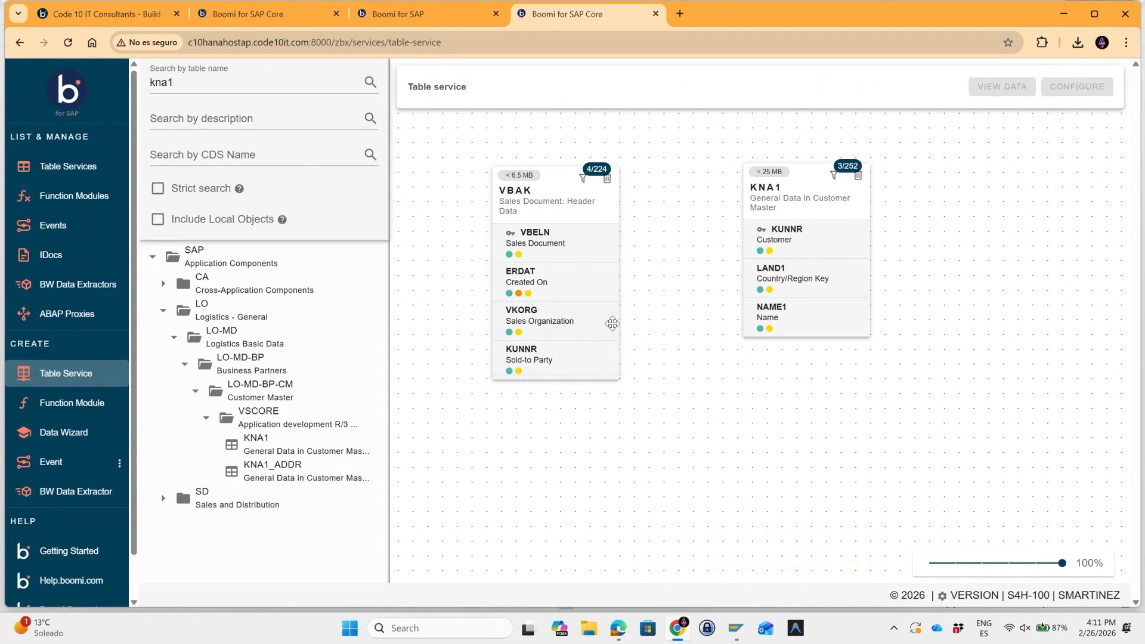
Join VBAK's KUNNR field to KNA1's KUNNR field and rearrange both tables on the canvas.
left_click_drag(534, 355, 778, 251)
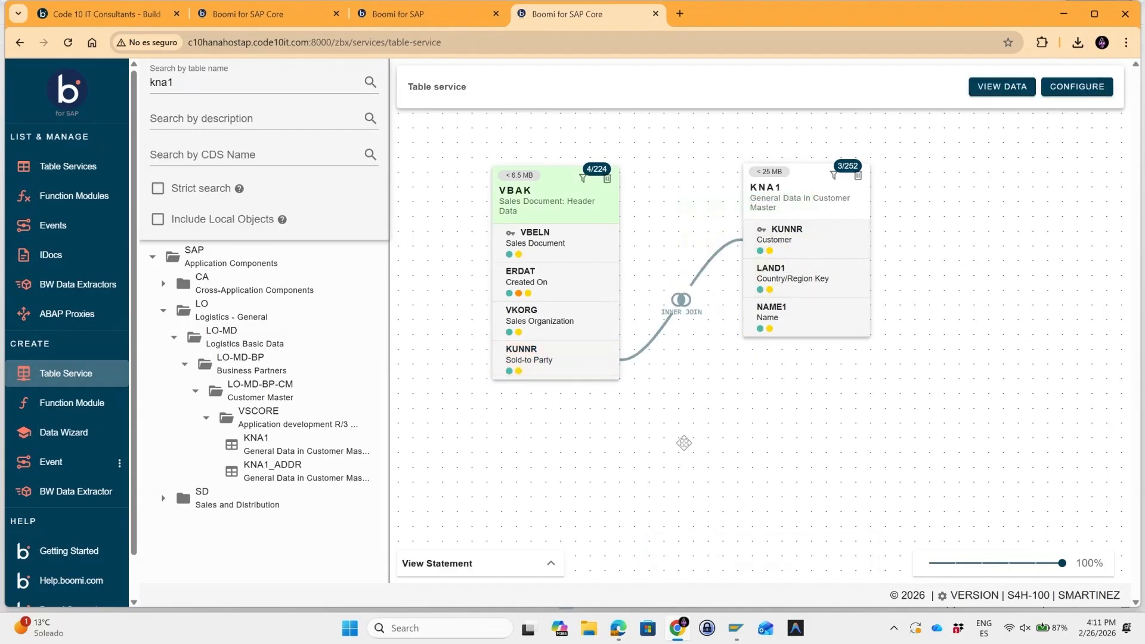
left_click_drag(797, 181, 860, 170)
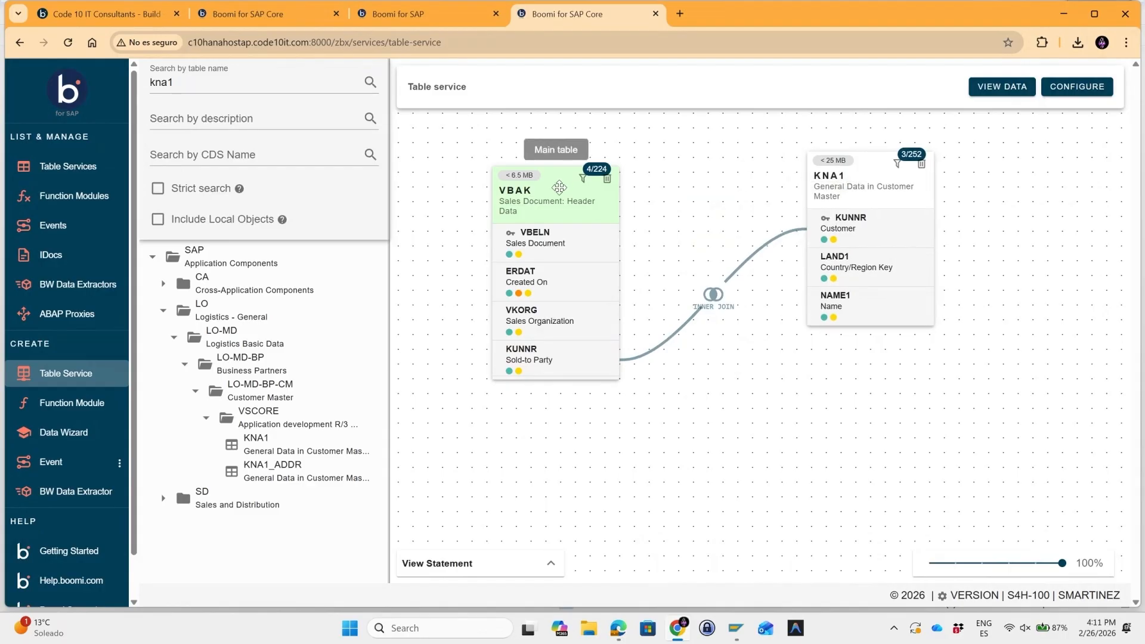
left_click_drag(559, 188, 597, 169)
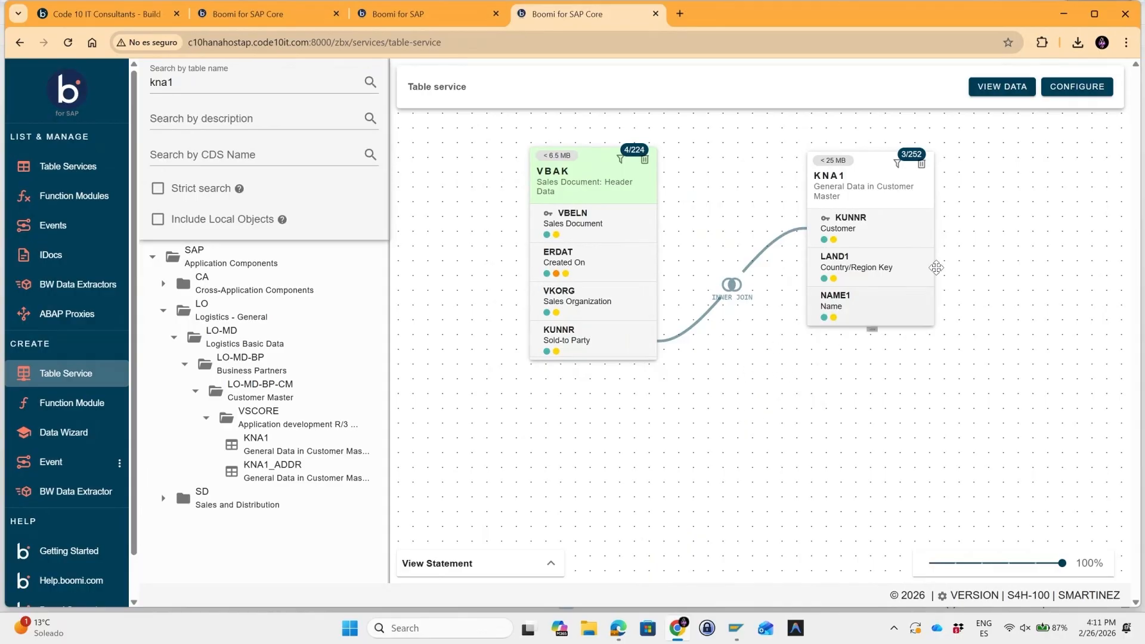
Preview the joined data with a local test of 200 rows, scroll the results, and close the preview.
left_click(996, 90)
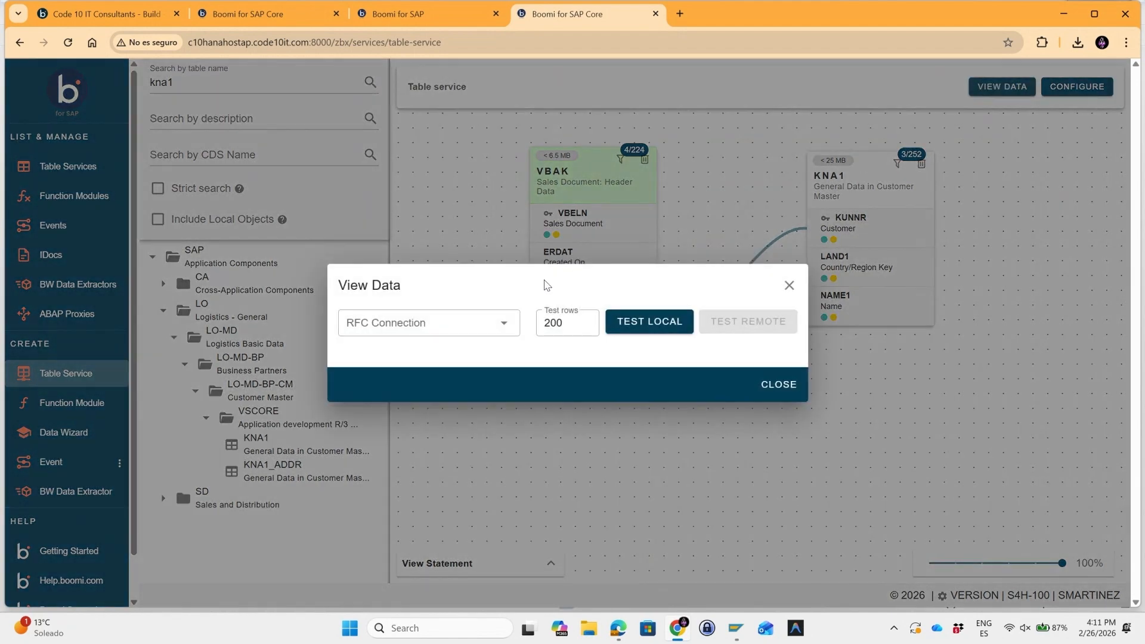
left_click(506, 324)
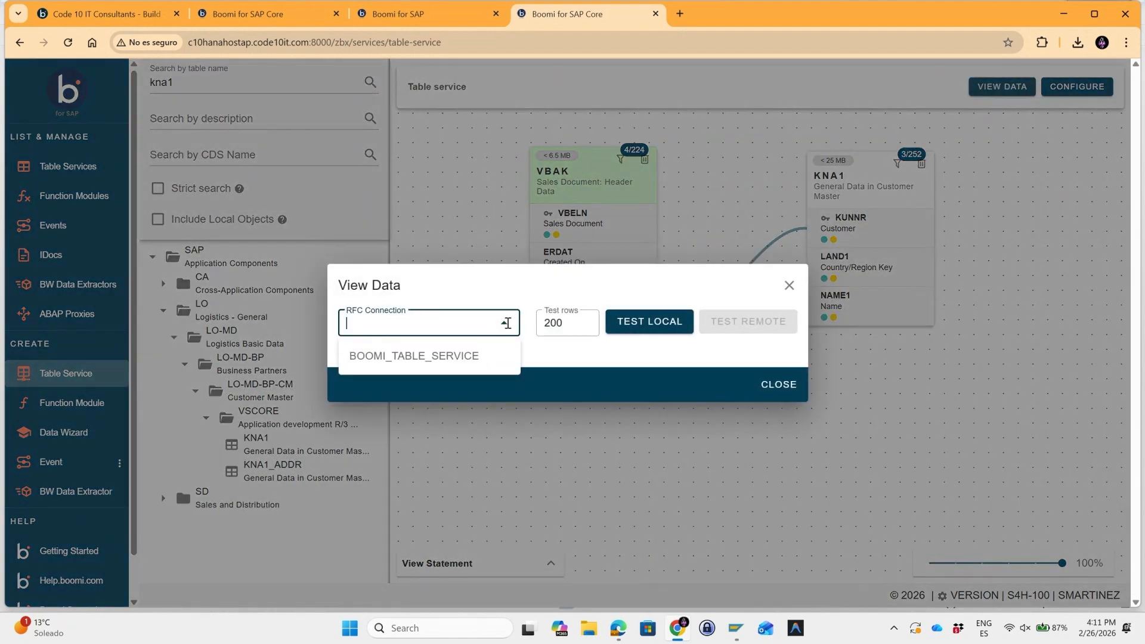
left_click(506, 323)
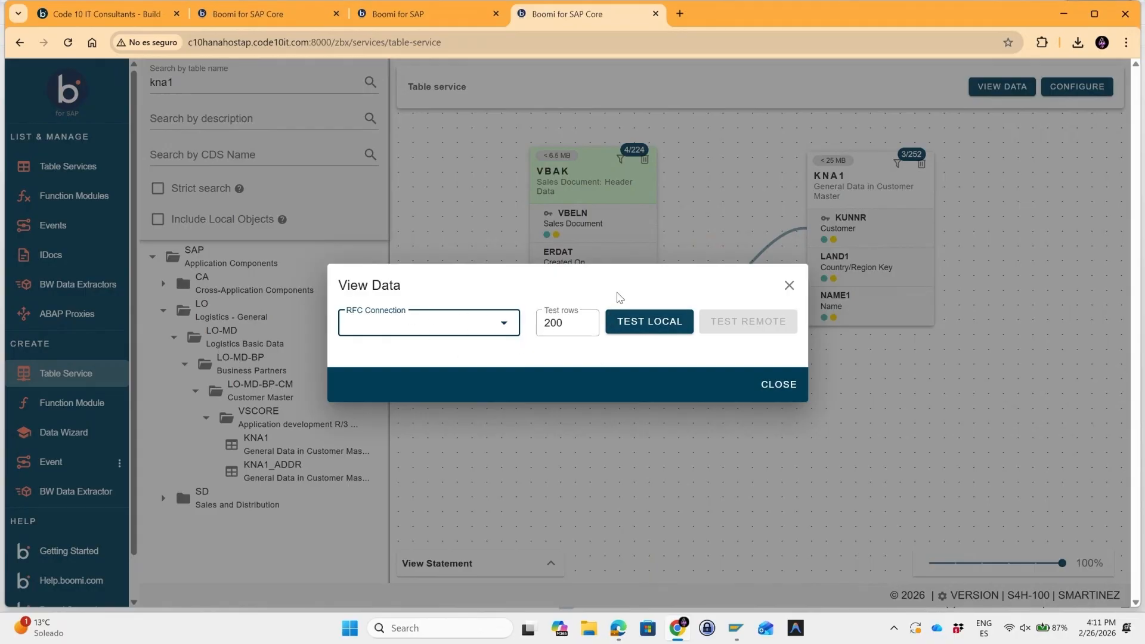
left_click(664, 330)
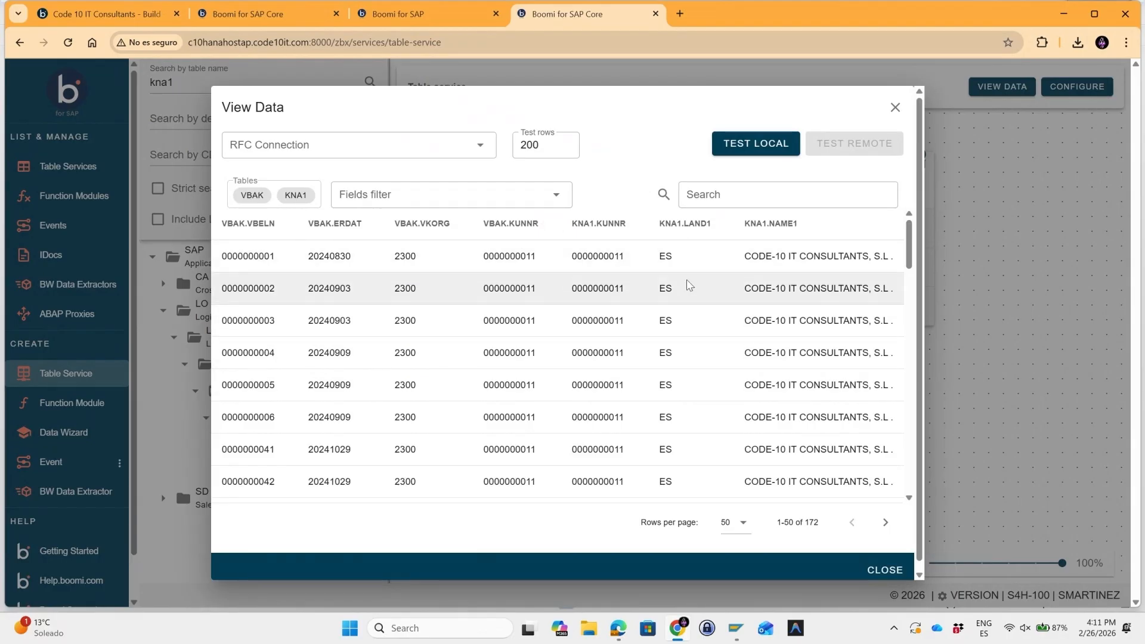
mouse_move(909, 237)
left_mouse_down()
mouse_move(906, 425)
mouse_move(908, 251)
left_mouse_up()
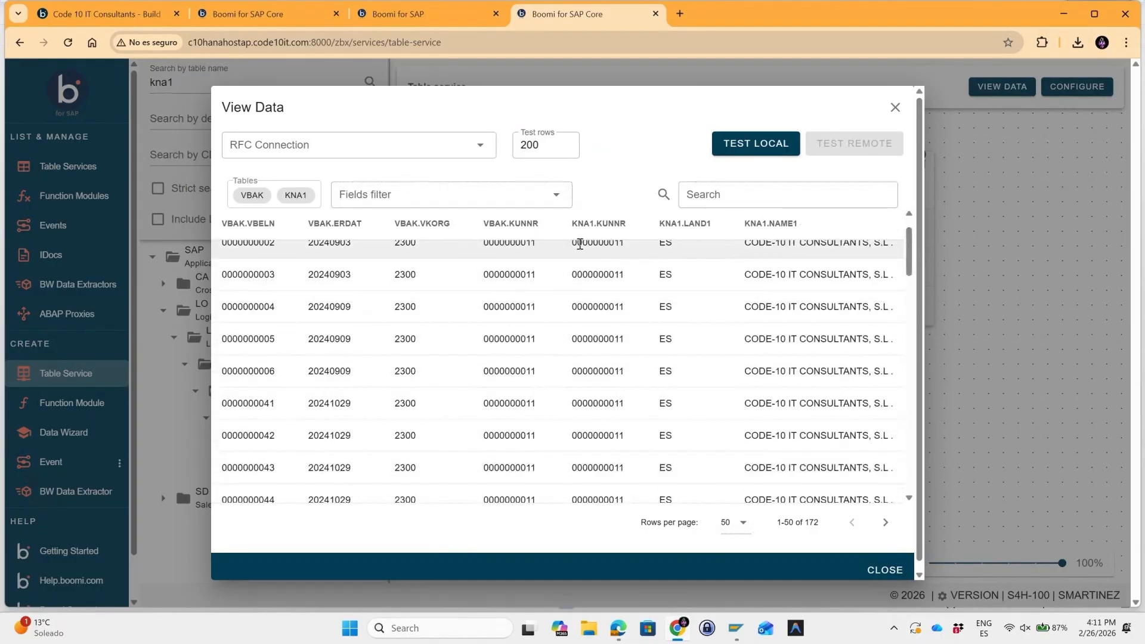
scroll(483, 278, "up", 1)
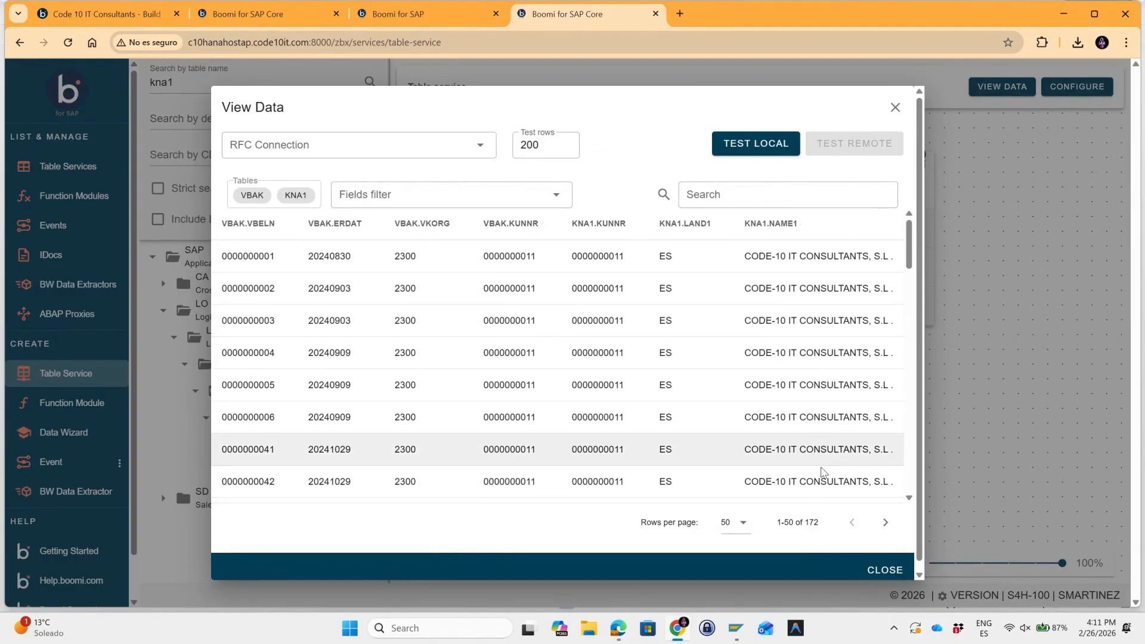
left_click(885, 569)
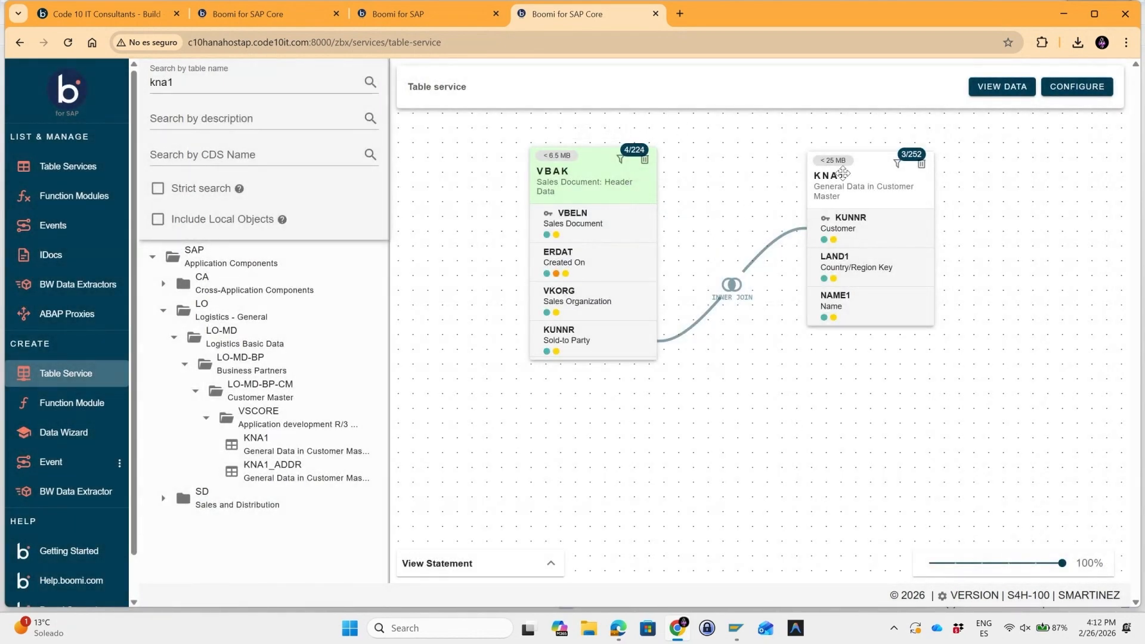
Open the service configuration and copy the service name VBAK_DEMO_B4S into the service description.
left_click(1067, 97)
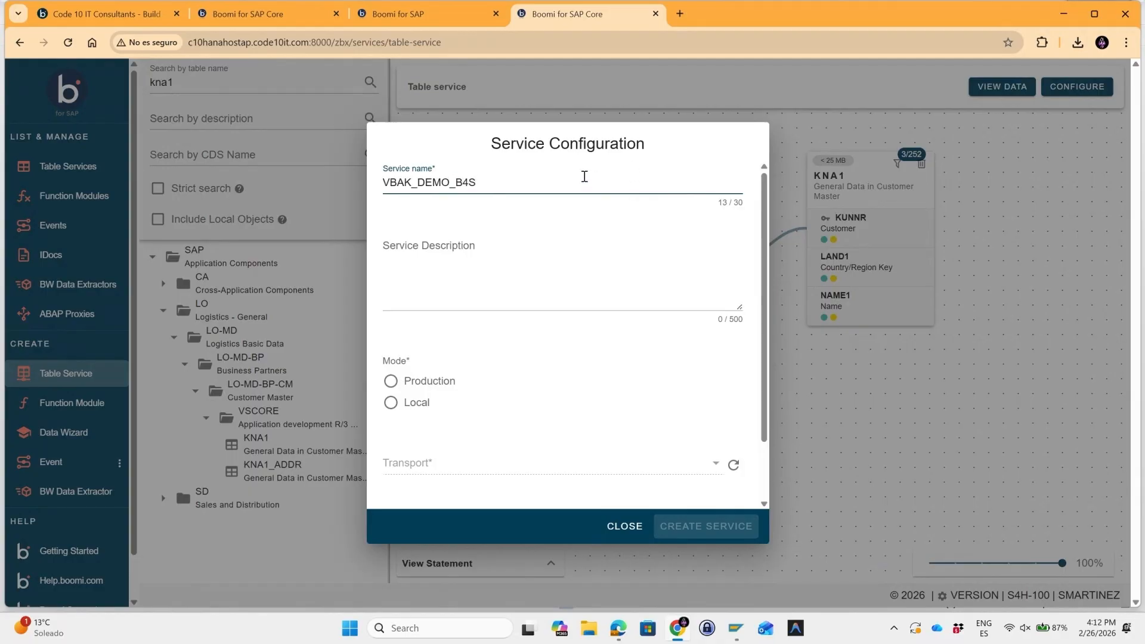
left_click_drag(585, 176, 379, 177)
key("ctrl+c")
left_click(458, 294)
key("ctrl+v")
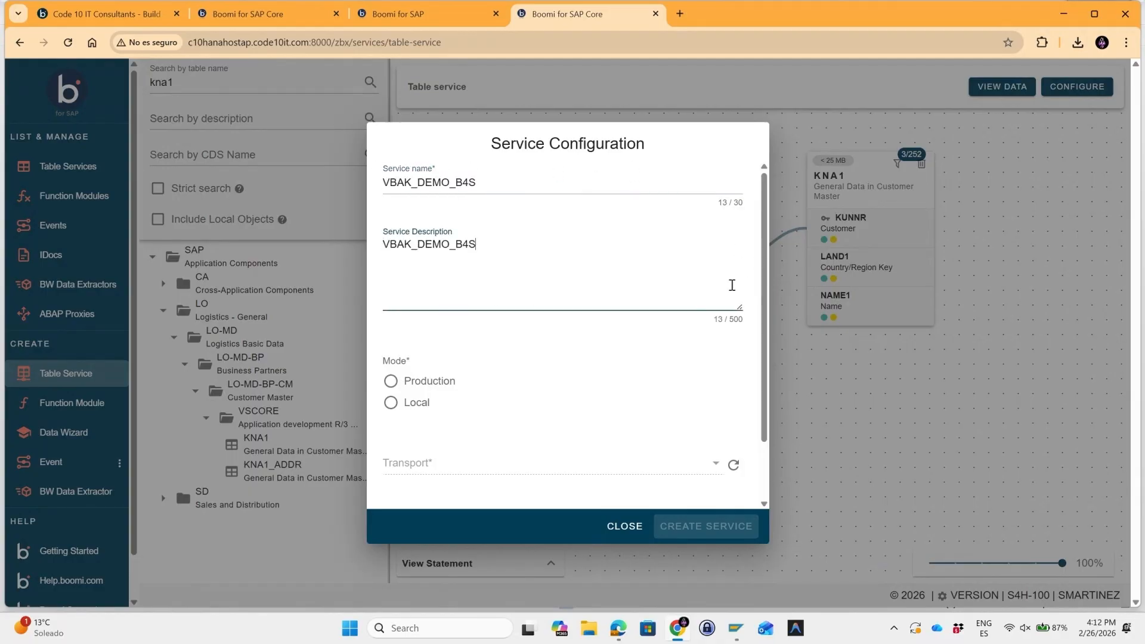
Set the service mode to Local, leaving transport and authorization unset, and create the service.
scroll(732, 285, "down", 1)
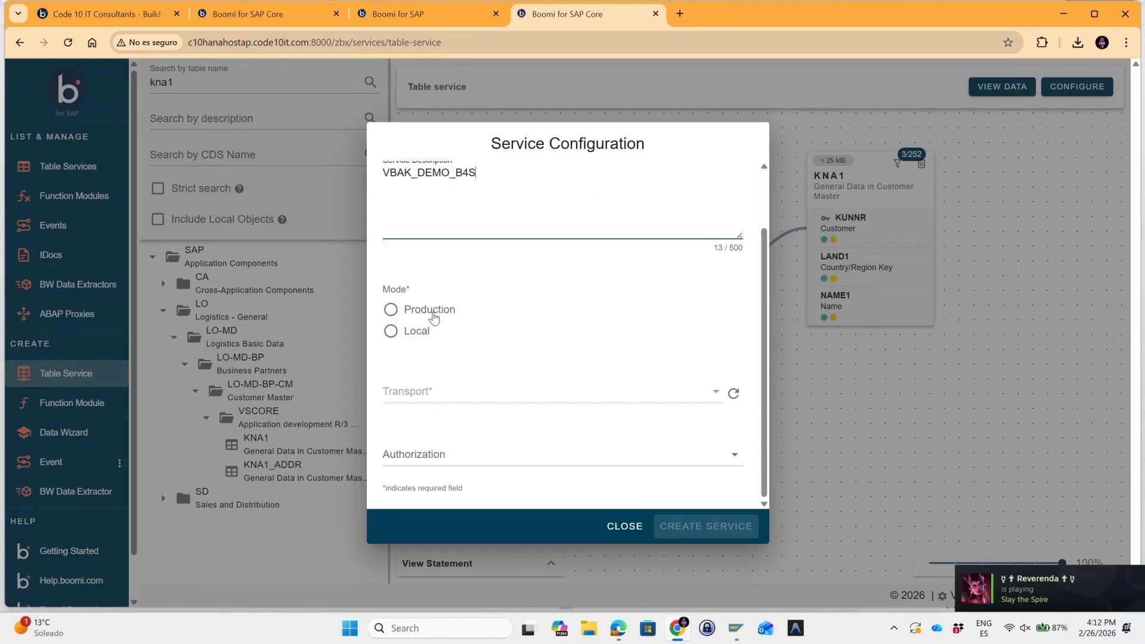
left_click(434, 318)
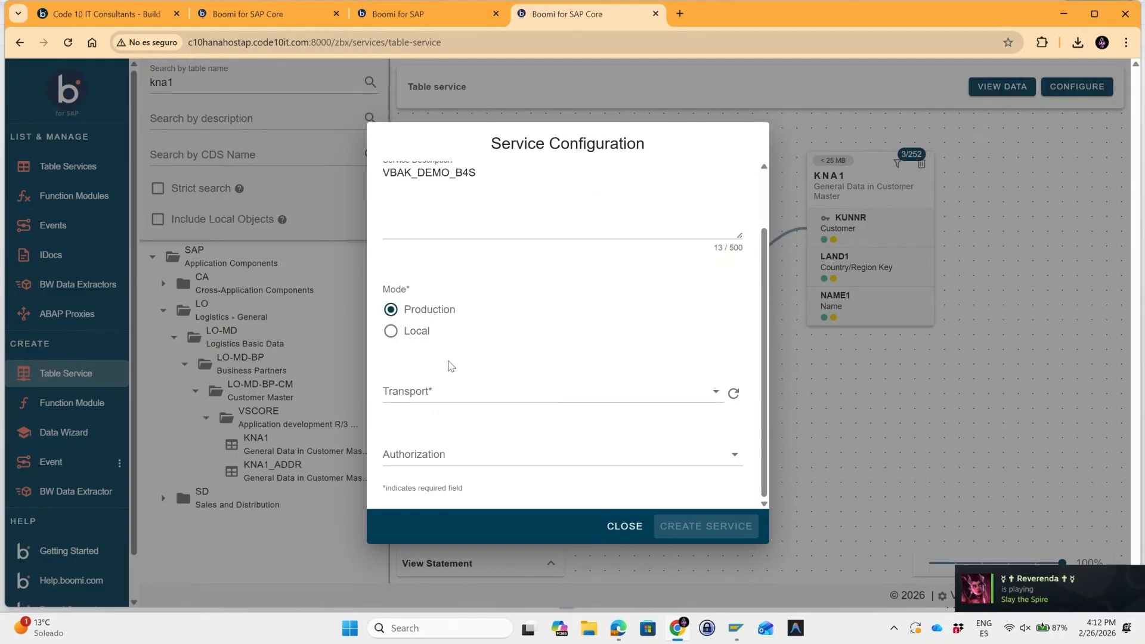
left_click(464, 392)
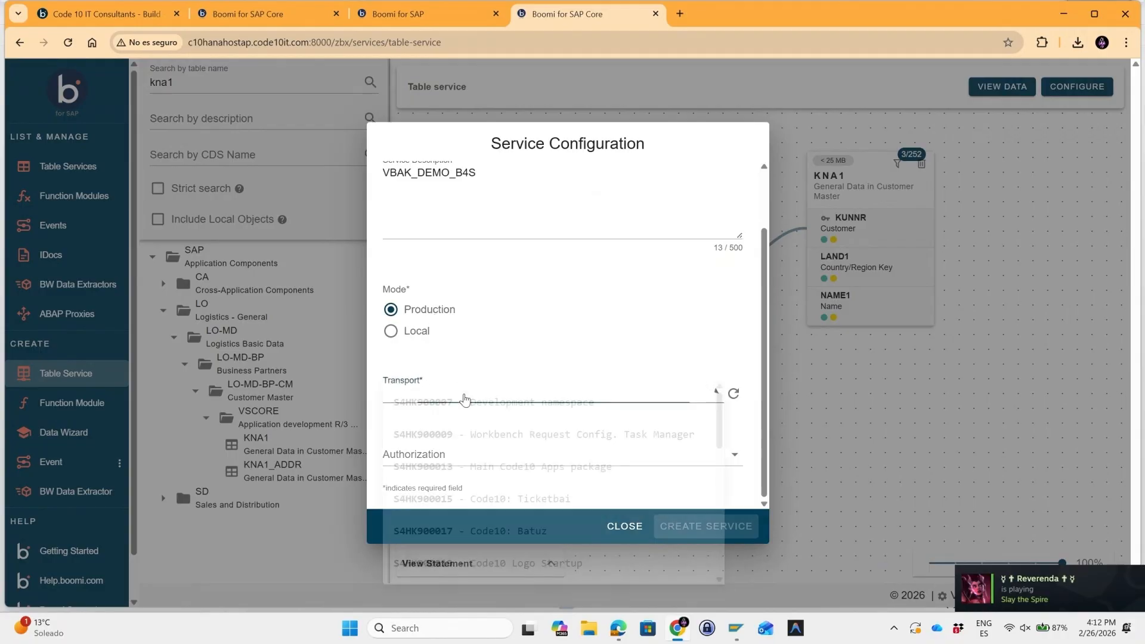
left_click(471, 366)
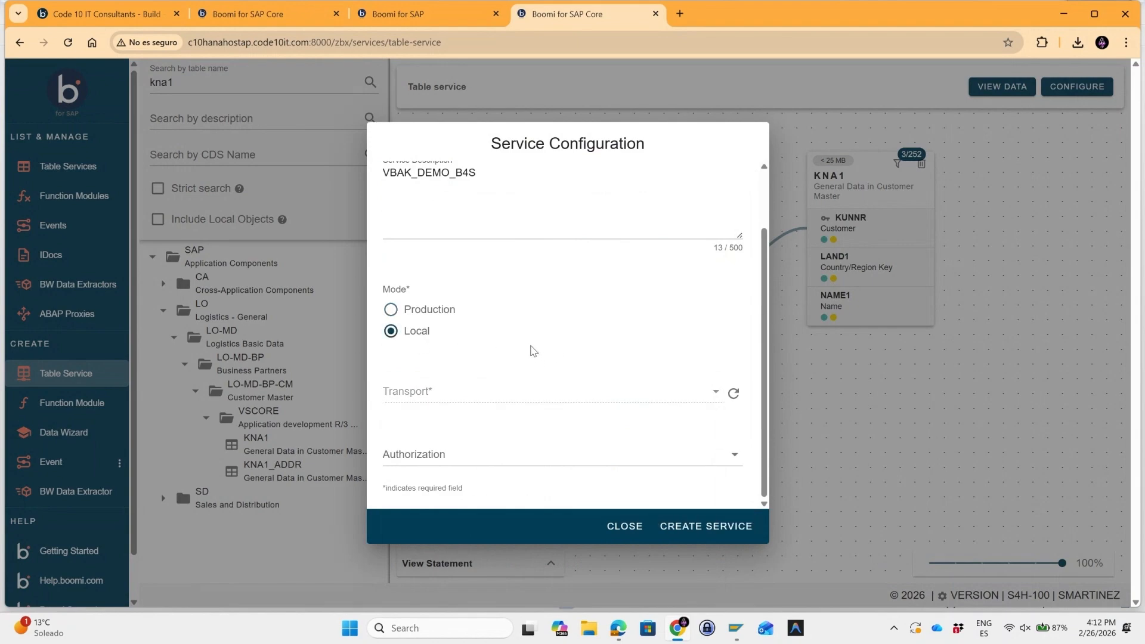
left_click(543, 449)
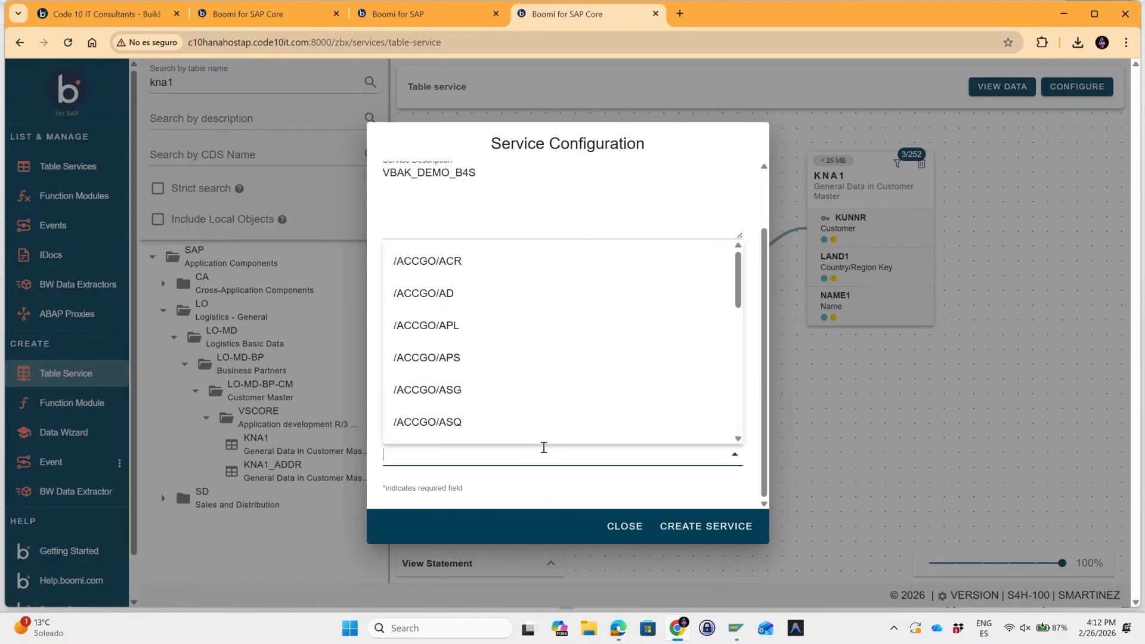
left_click(672, 486)
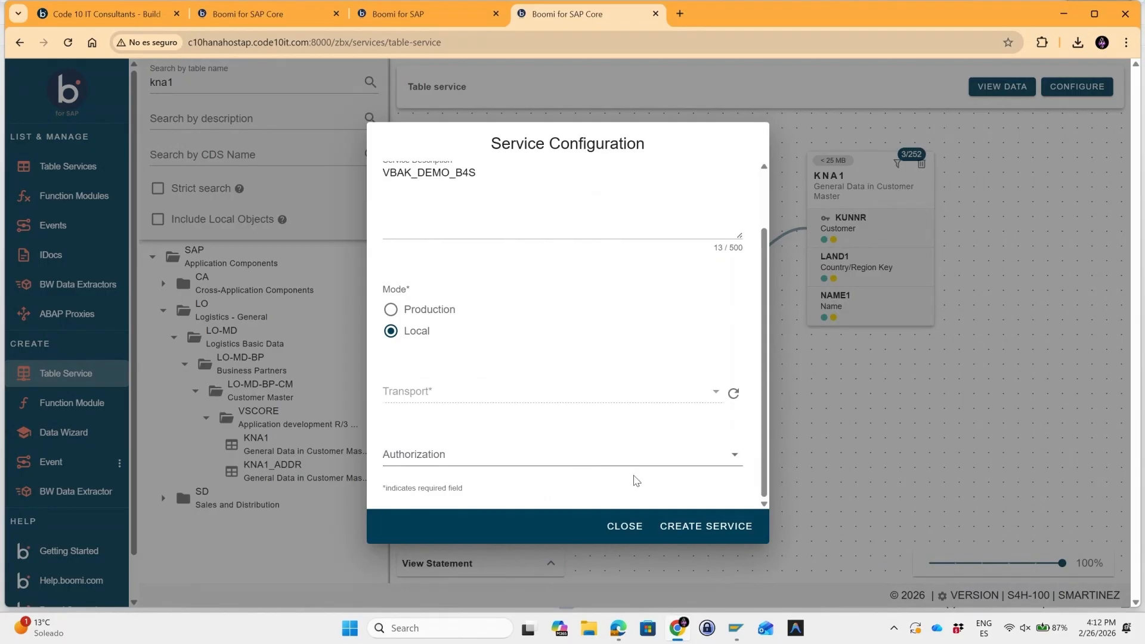
left_click(687, 530)
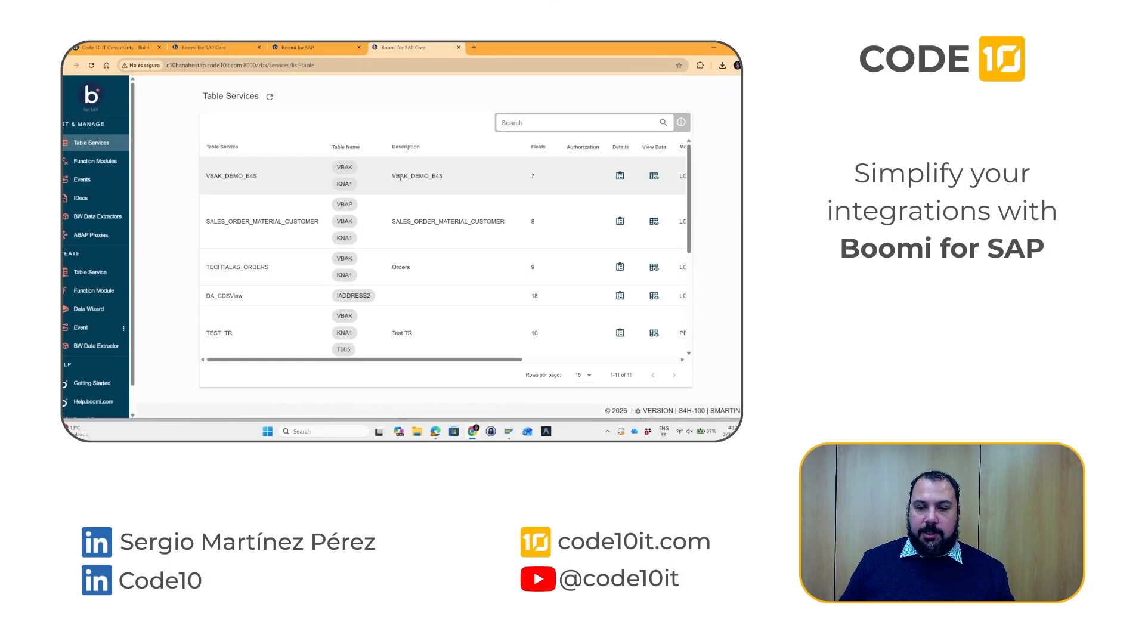
Inspect the VBAK and KNA1 field details of the VBAK_DEMO_B4S service in the table services list.
left_click_drag(508, 361, 553, 361)
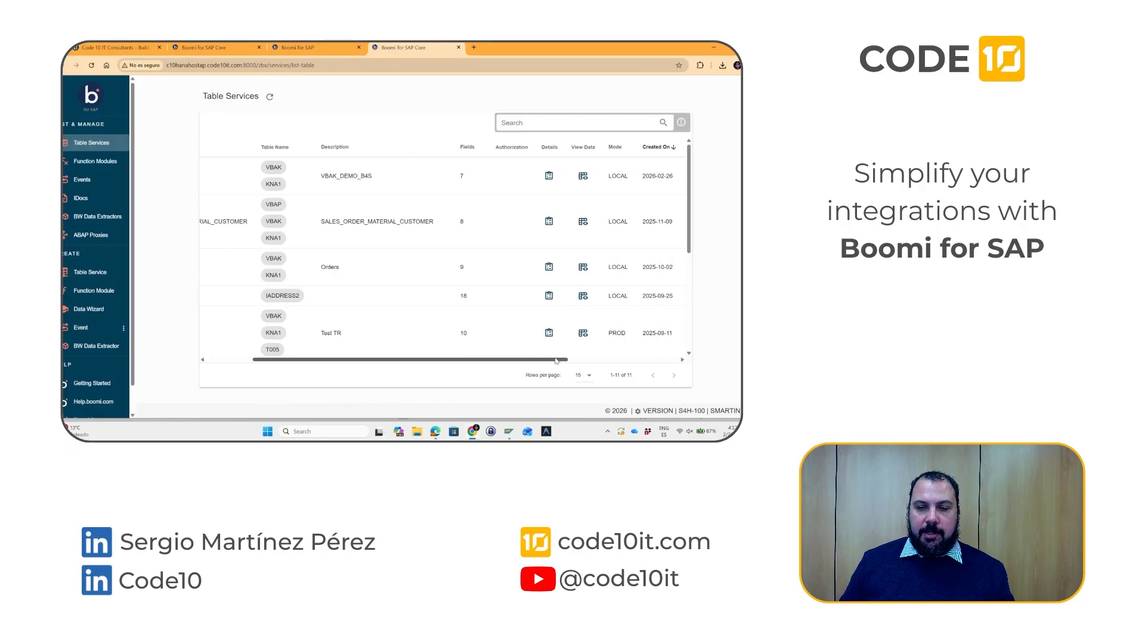
left_click(550, 177)
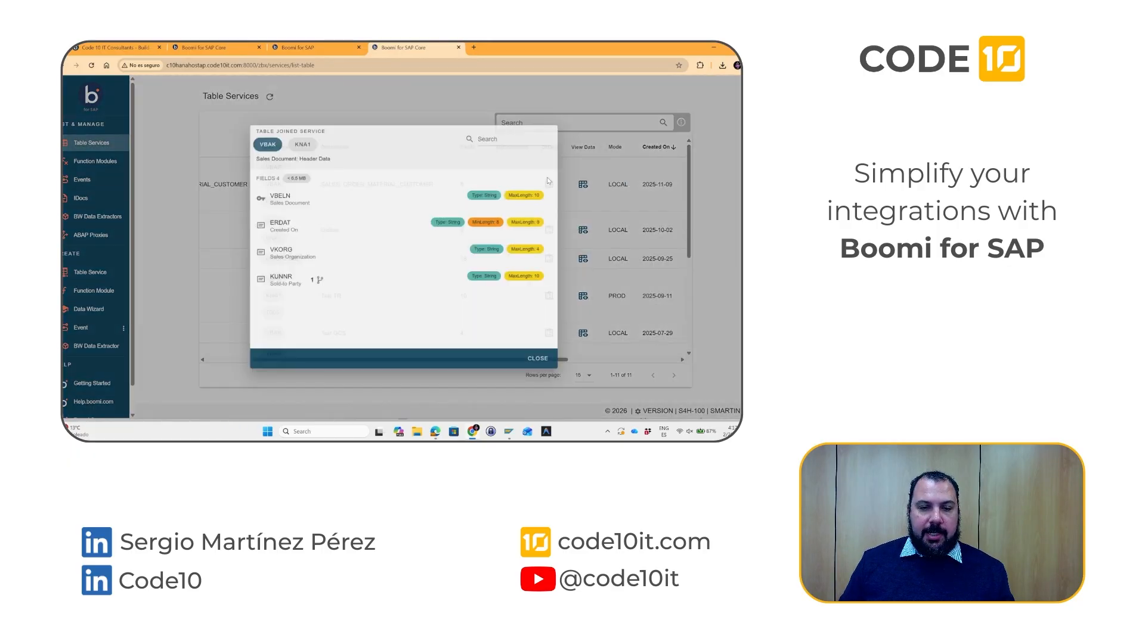
left_click(293, 134)
left_click(257, 136)
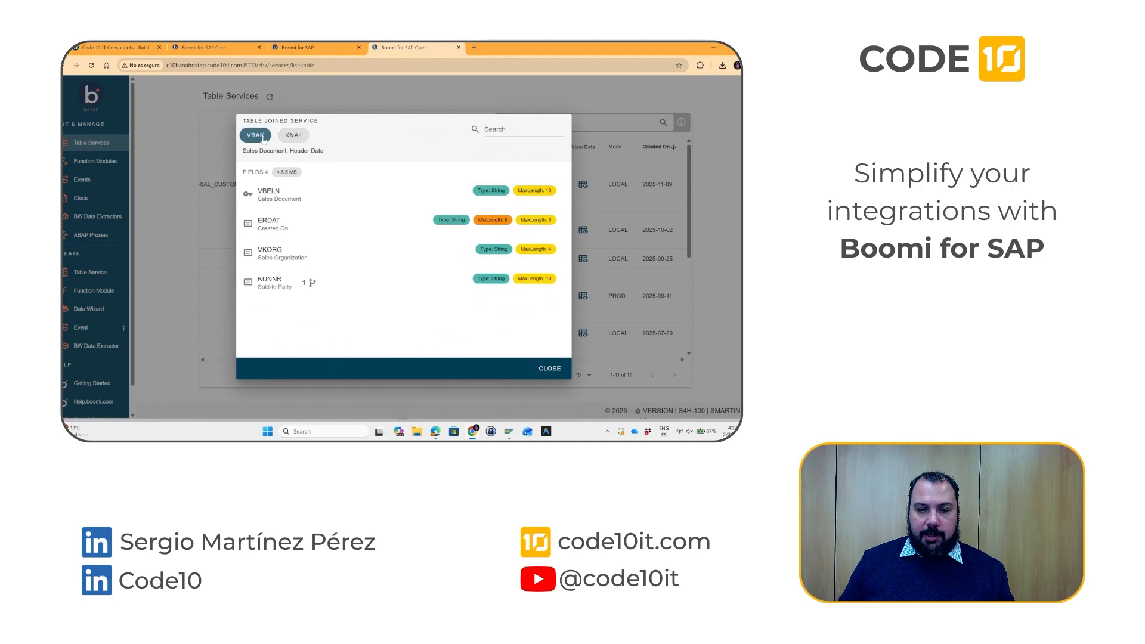
left_click(293, 135)
left_click(548, 367)
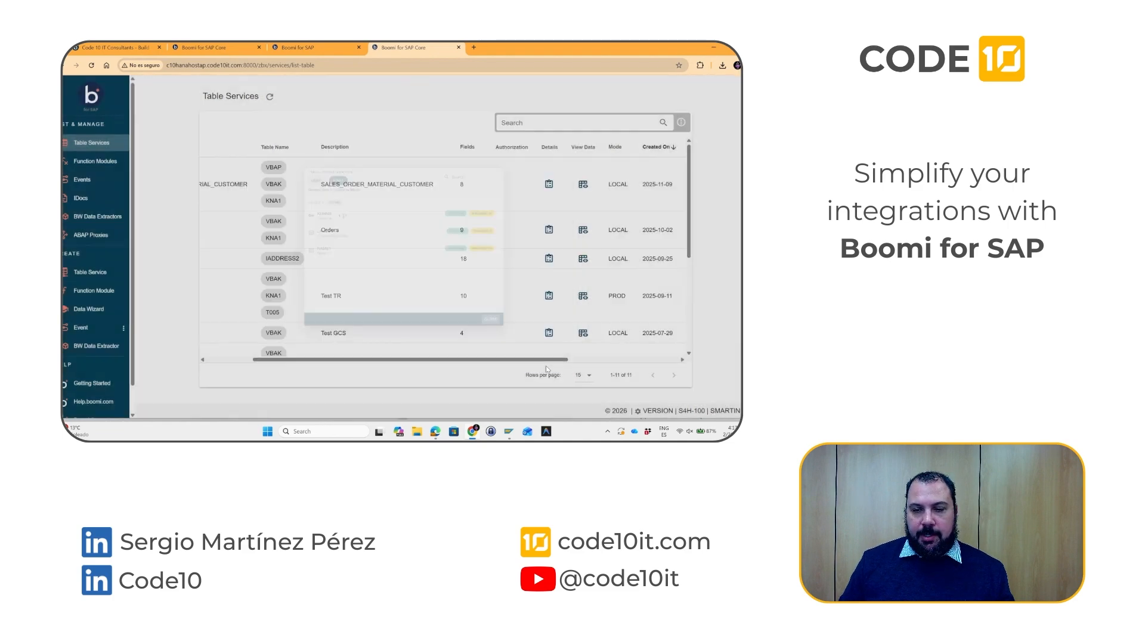
Preview the SALES_ORDER_MATERIAL_CUSTOMER service's data with a local test of 200 rows and close it.
left_click(583, 185)
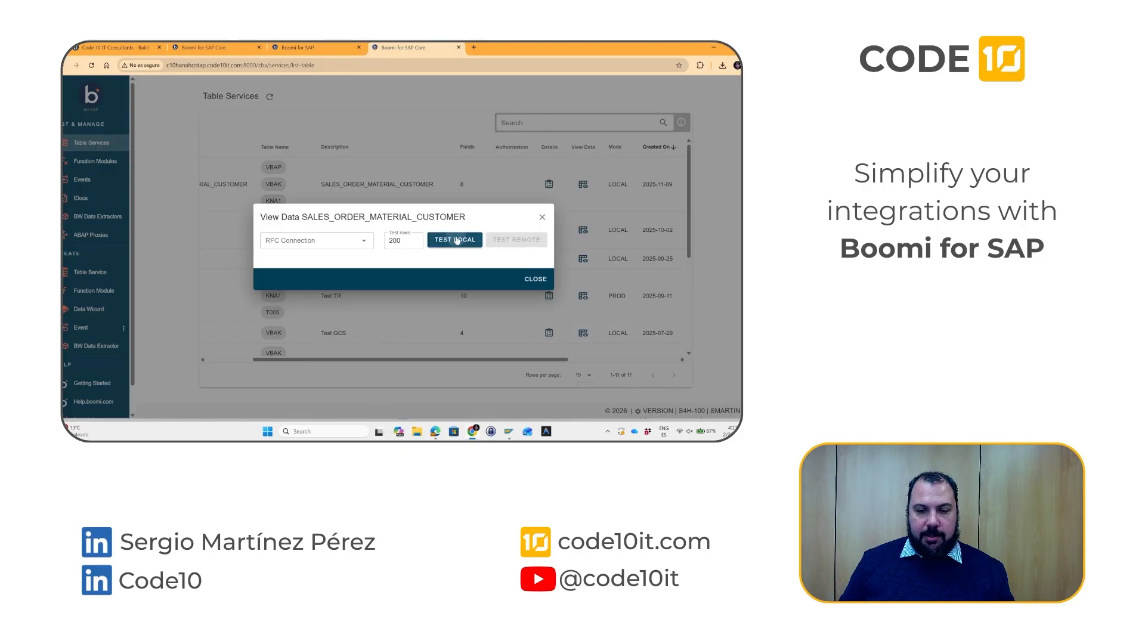
left_click(456, 240)
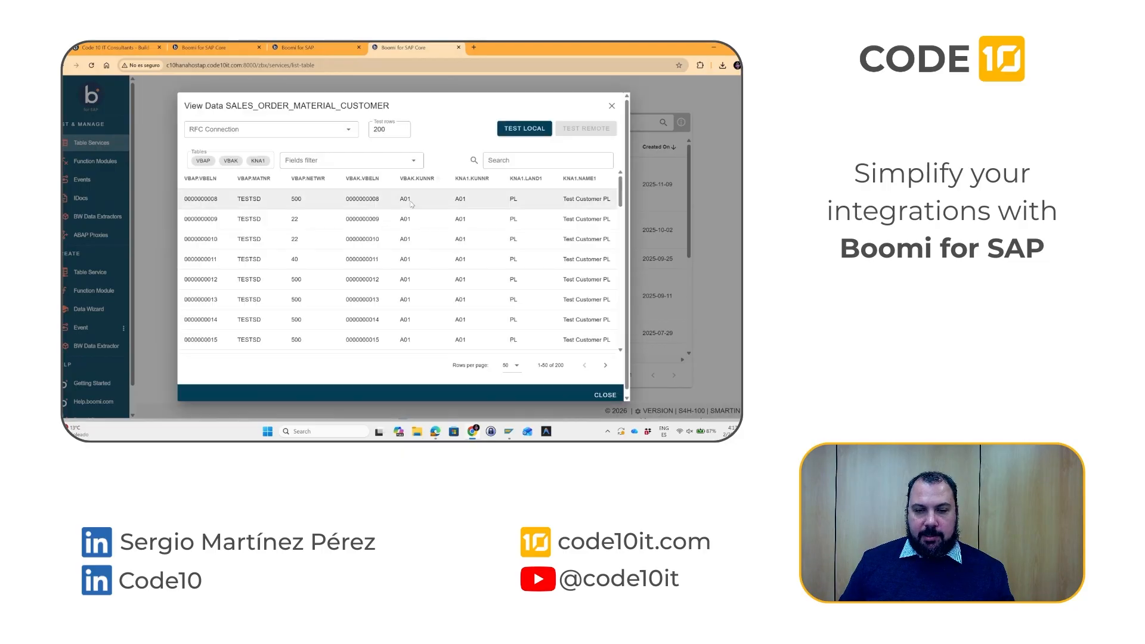
left_click(605, 395)
Open the API specification of the SALES_ORDER_MATERIAL_CUSTOMER service in a new tab.
scroll(563, 364, "right", 5)
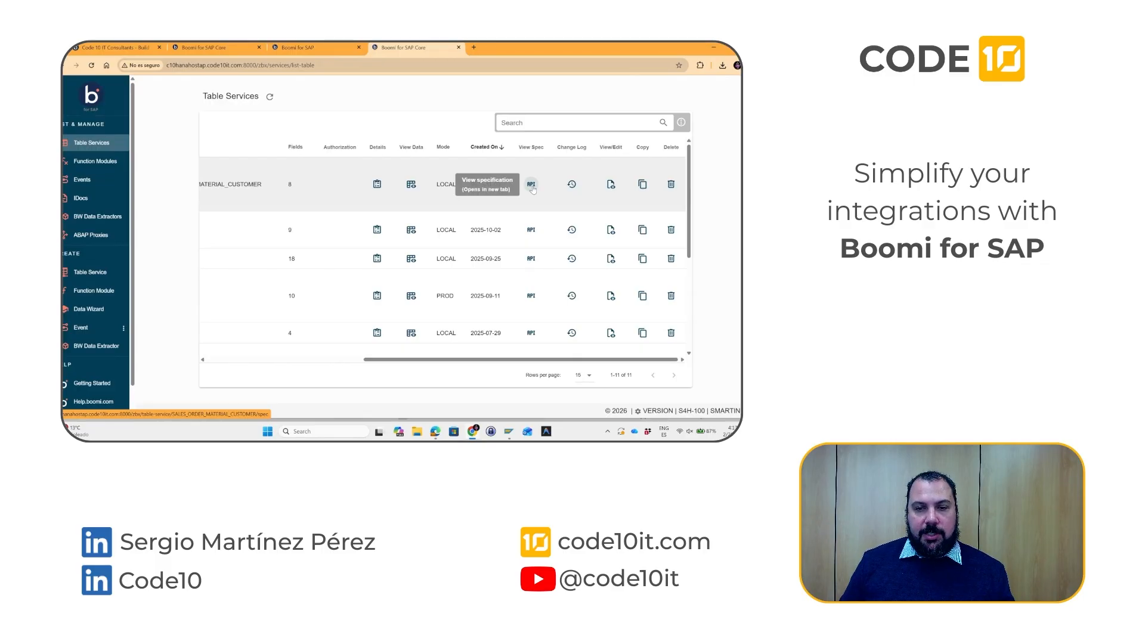
left_click(531, 184)
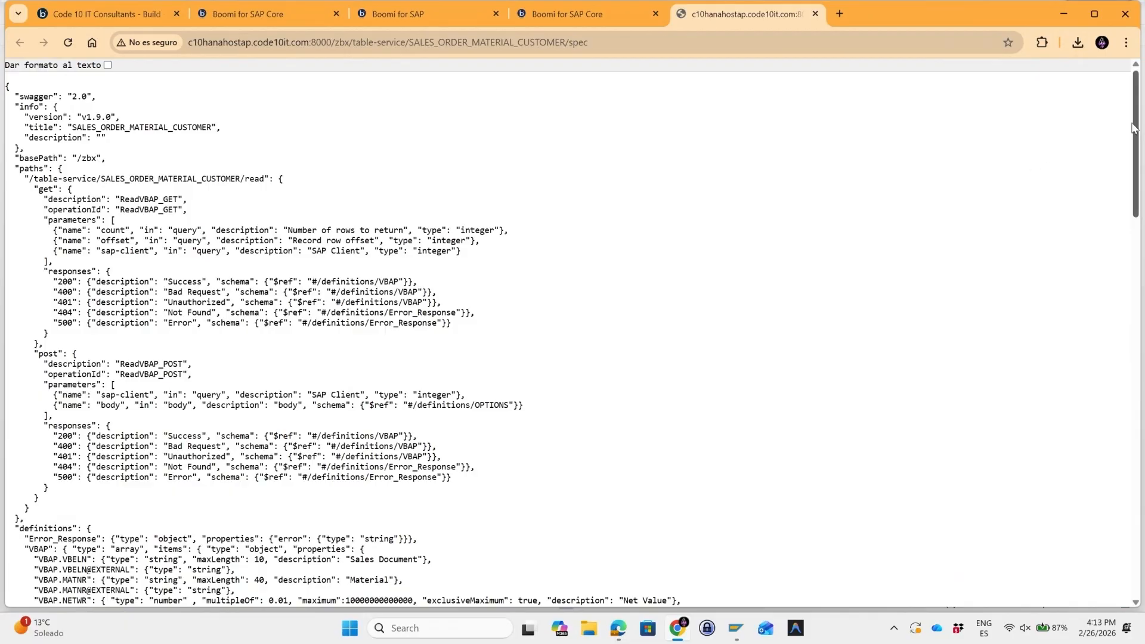
mouse_move(1137, 127)
left_mouse_down()
mouse_move(1129, 427)
mouse_move(1132, 119)
left_mouse_up()
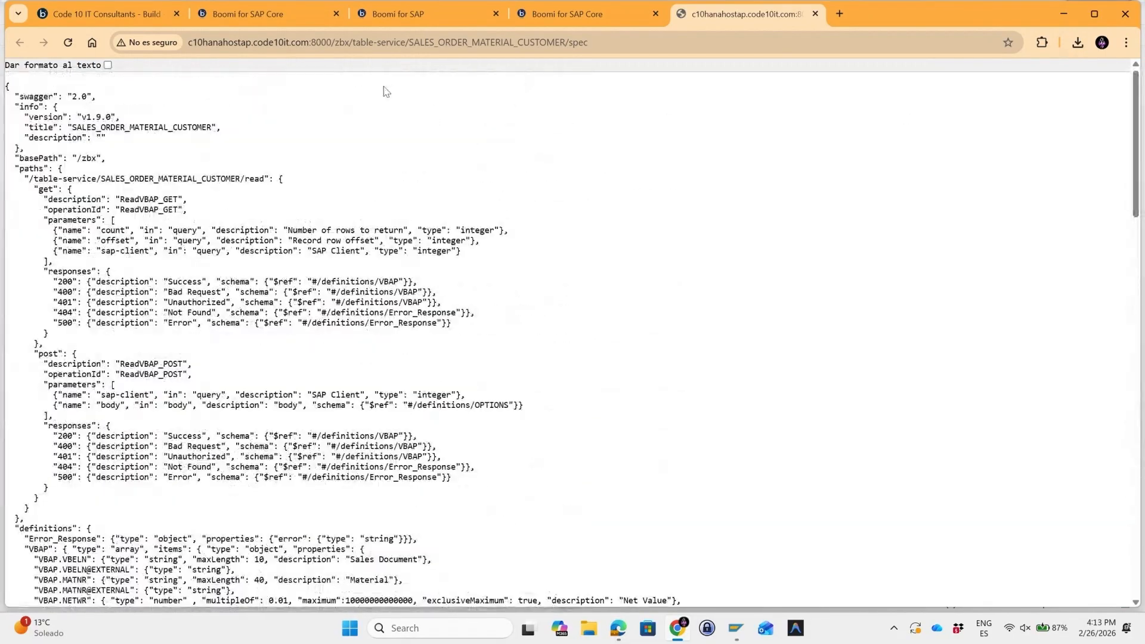
Change the URL's final segment from spec to read to call the service's read endpoint.
left_click(600, 45)
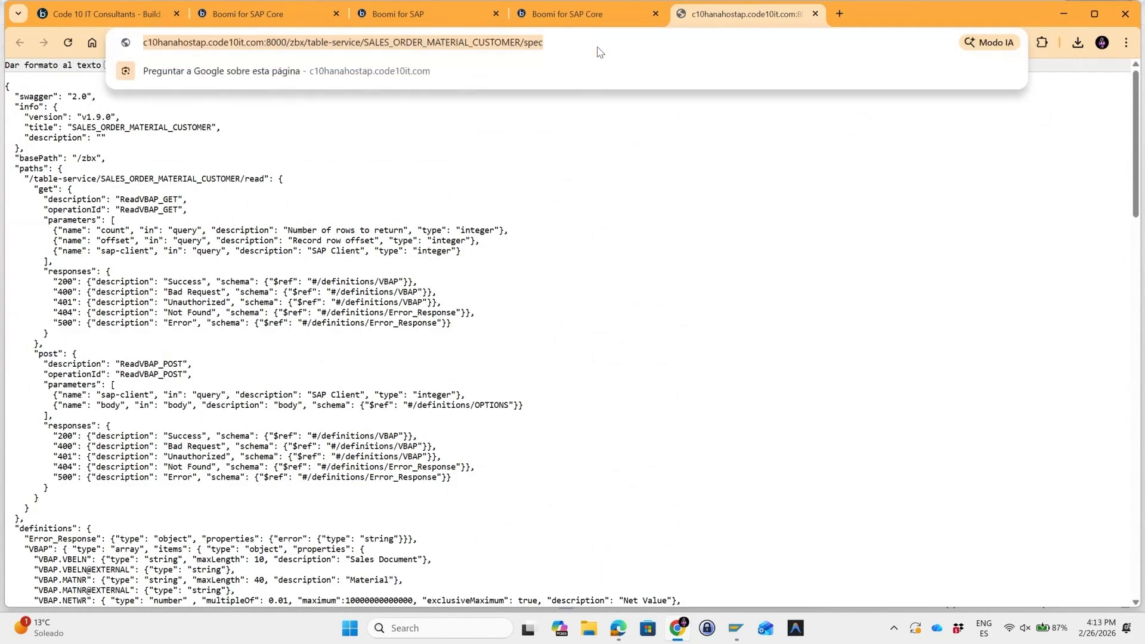
double_click(553, 43)
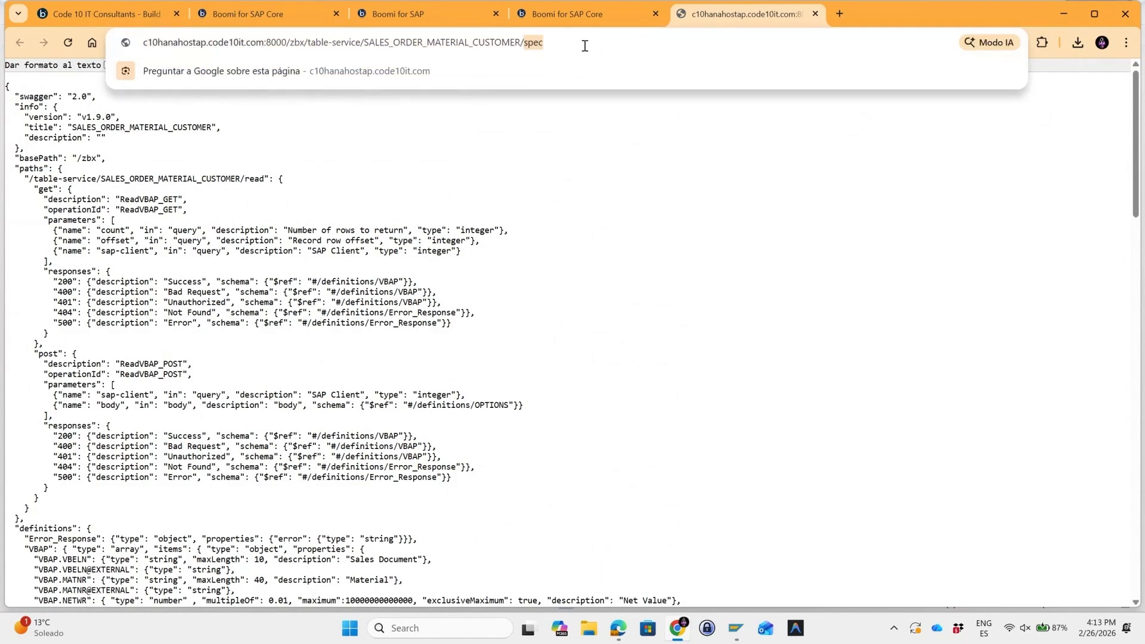
type("read")
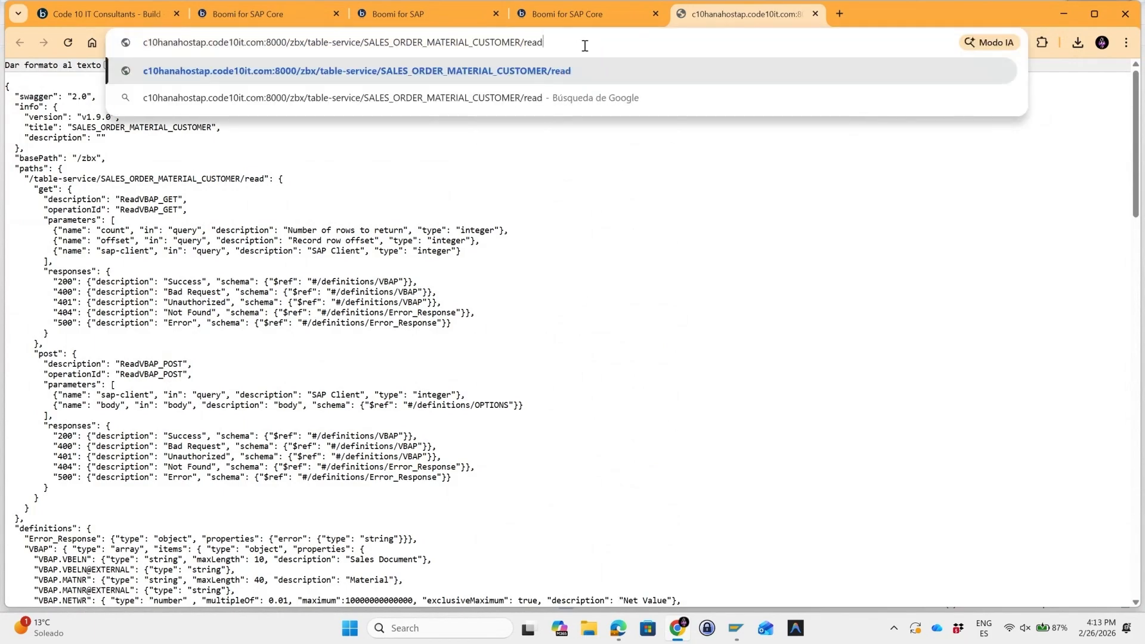
key("Return")
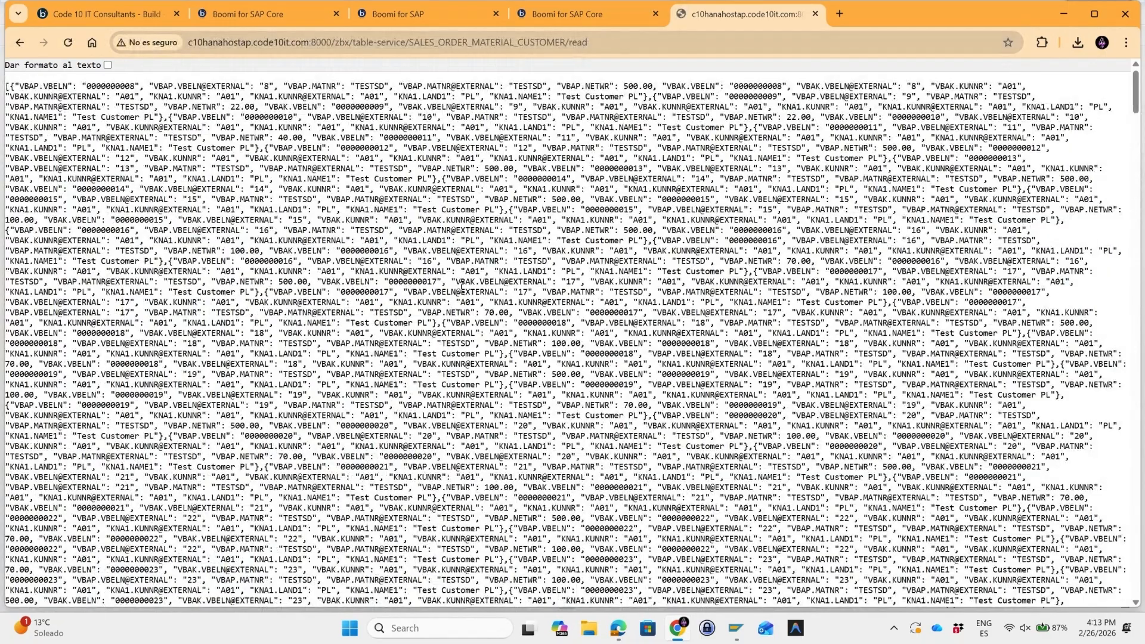
Examine the JSON records returned by the read endpoint.
scroll(453, 307, "down", 5)
scroll(458, 309, "down", 3)
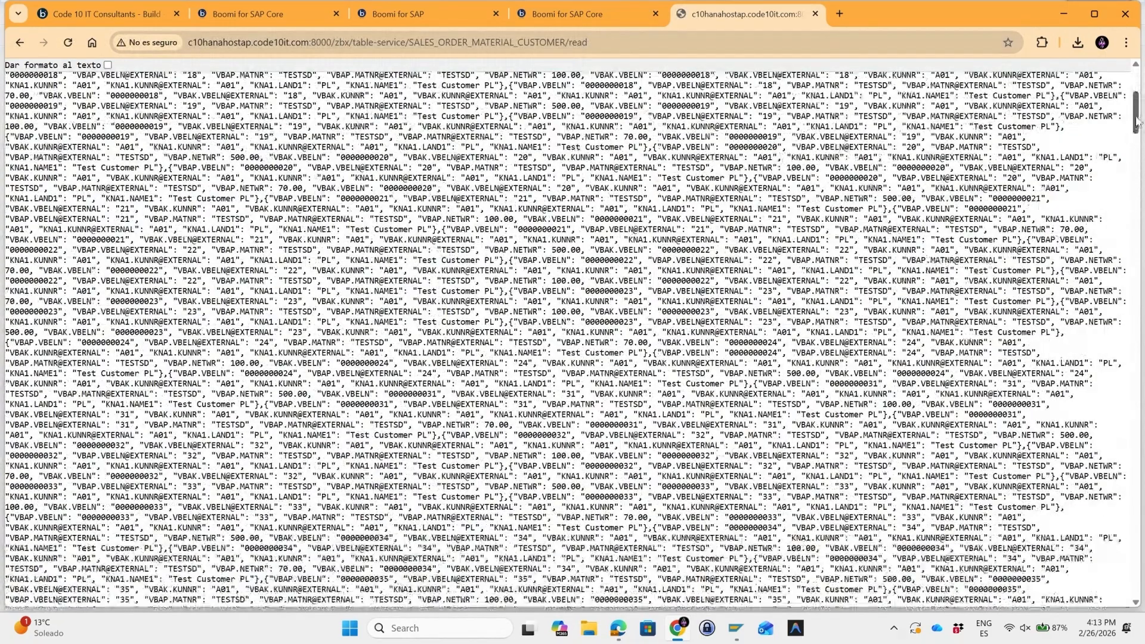
left_click_drag(1140, 124, 1141, 126)
scroll(1141, 125, "up", 5)
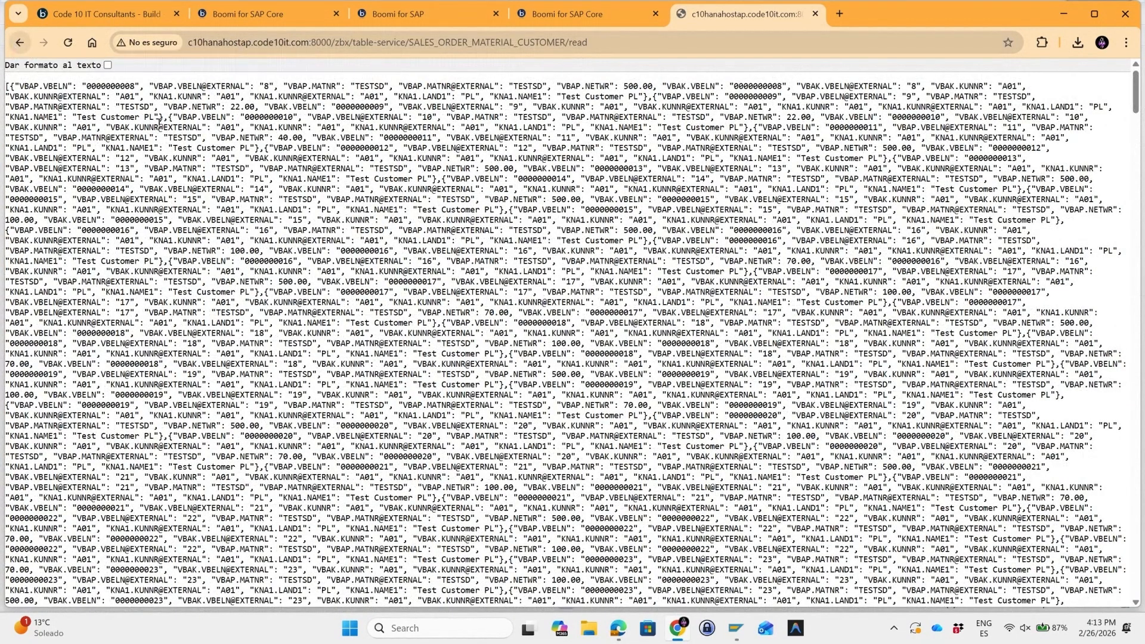
left_click(395, 43)
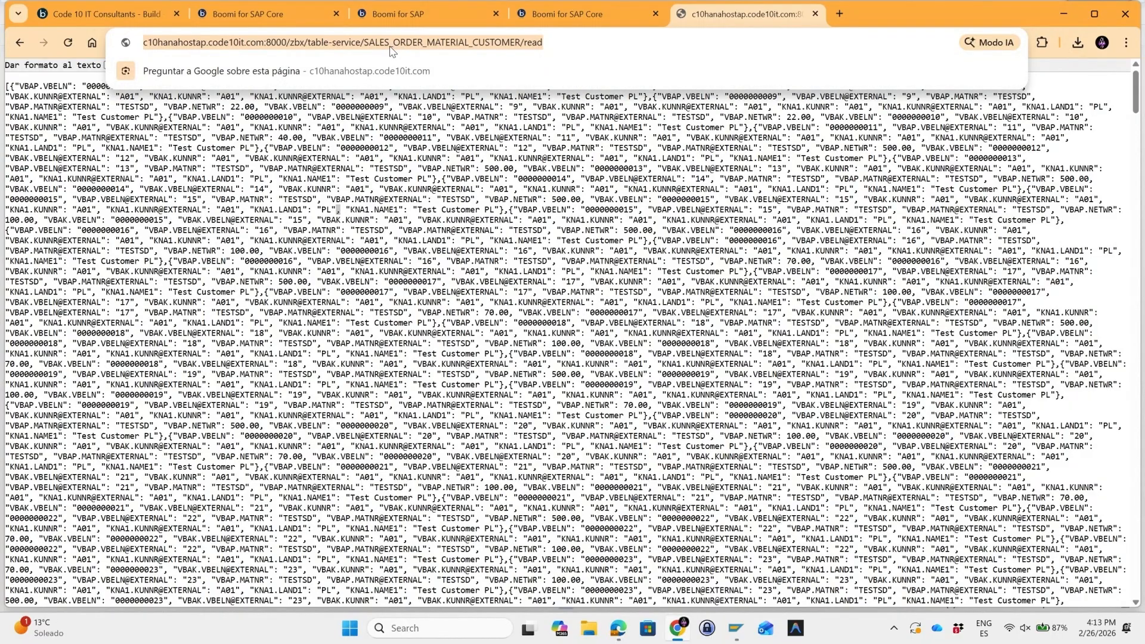
left_click_drag(466, 127, 467, 138)
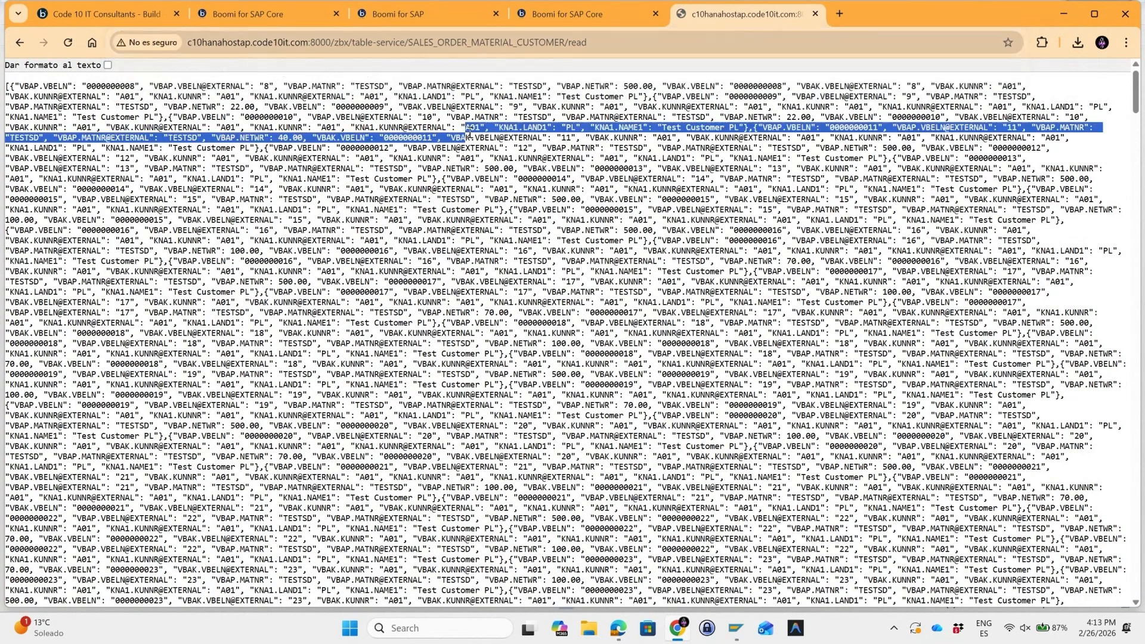
left_click(511, 45)
left_click(499, 180)
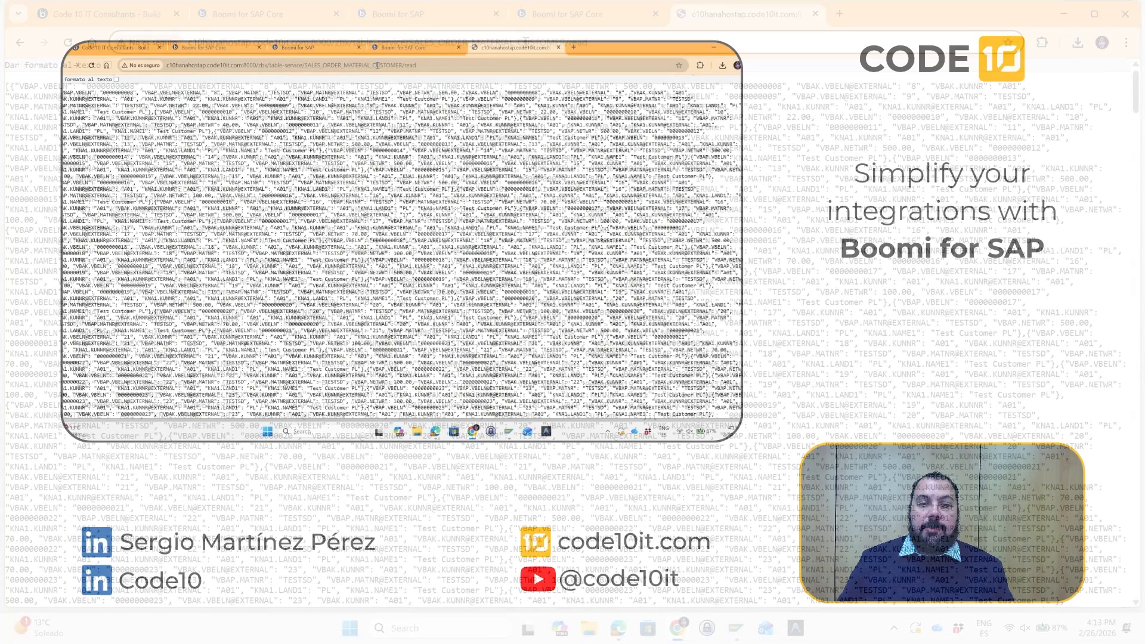
left_click(523, 48)
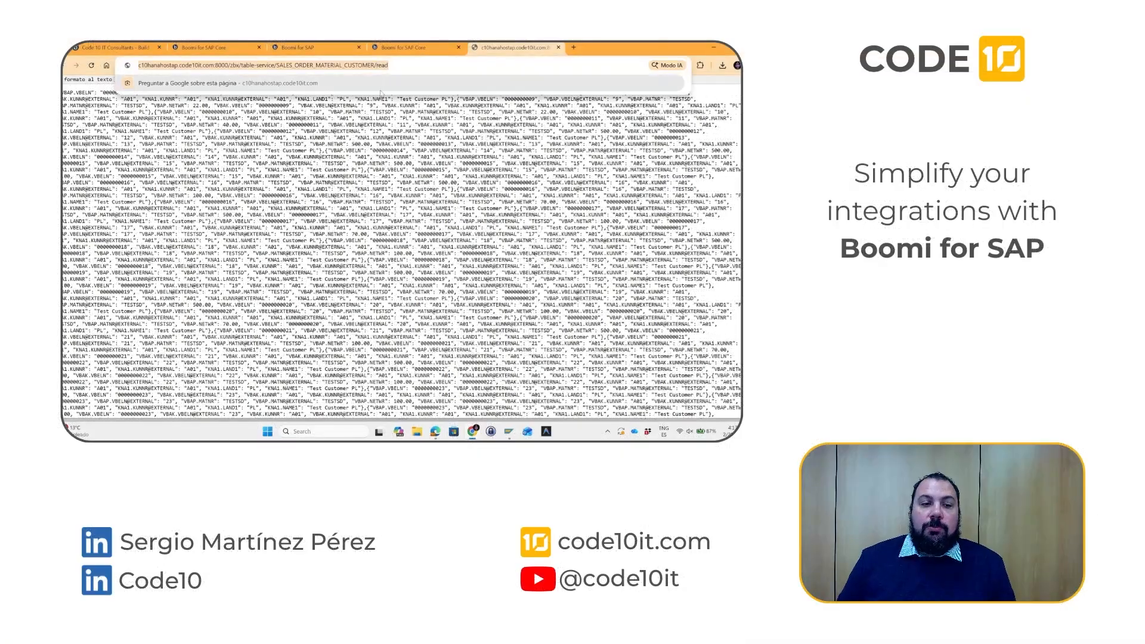
left_click(416, 130)
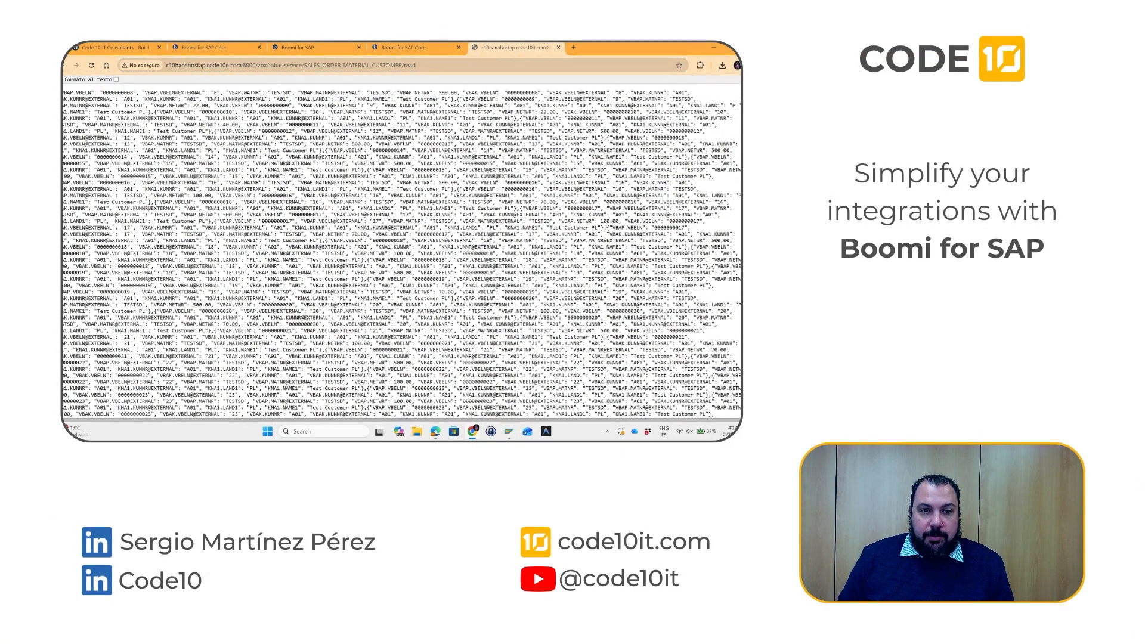